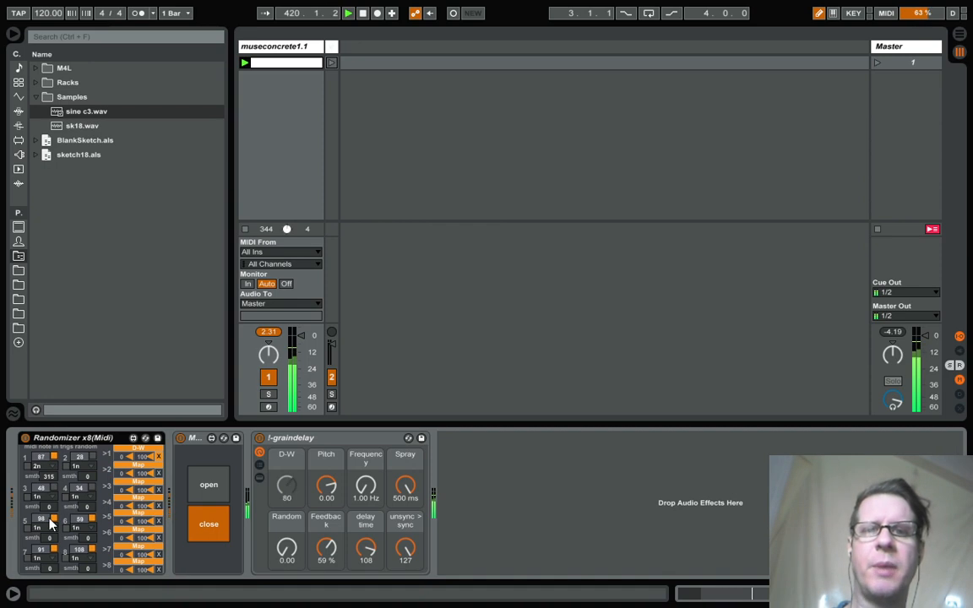
# Step: Switch randomizer 1 to tempo-synced triggering at a 2n note length
pyautogui.click(41, 467)
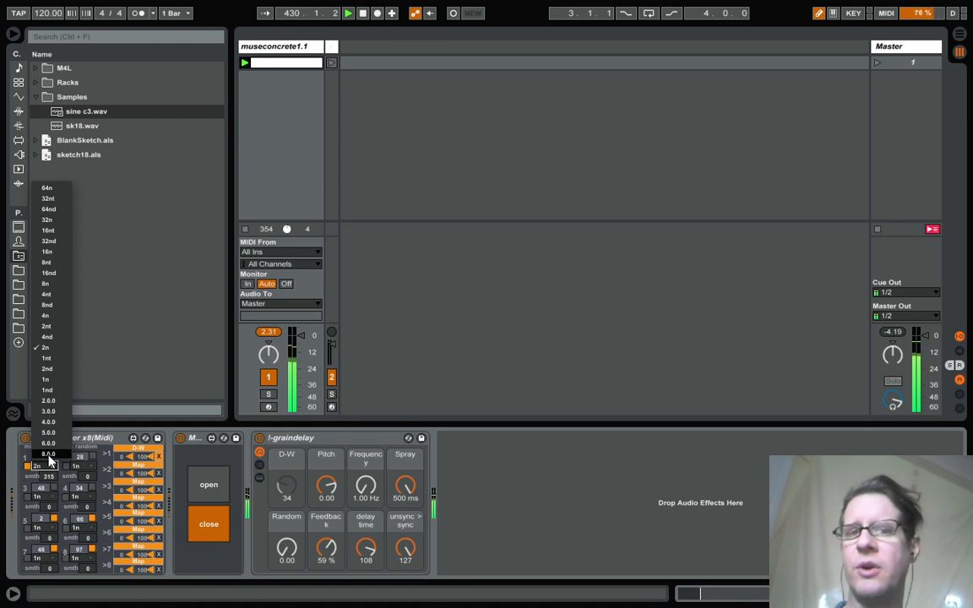
pyautogui.click(96, 439)
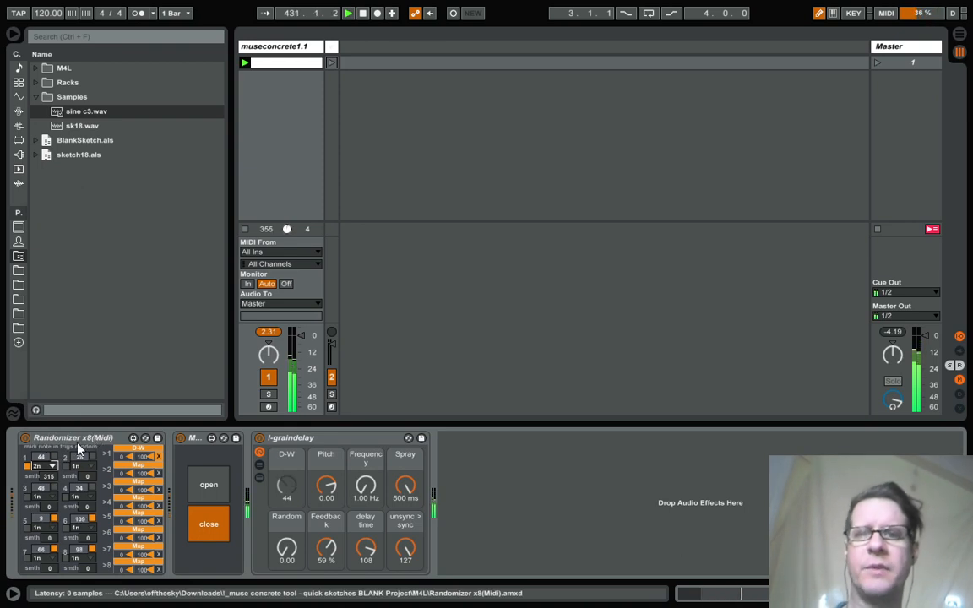
pyautogui.click(48, 476)
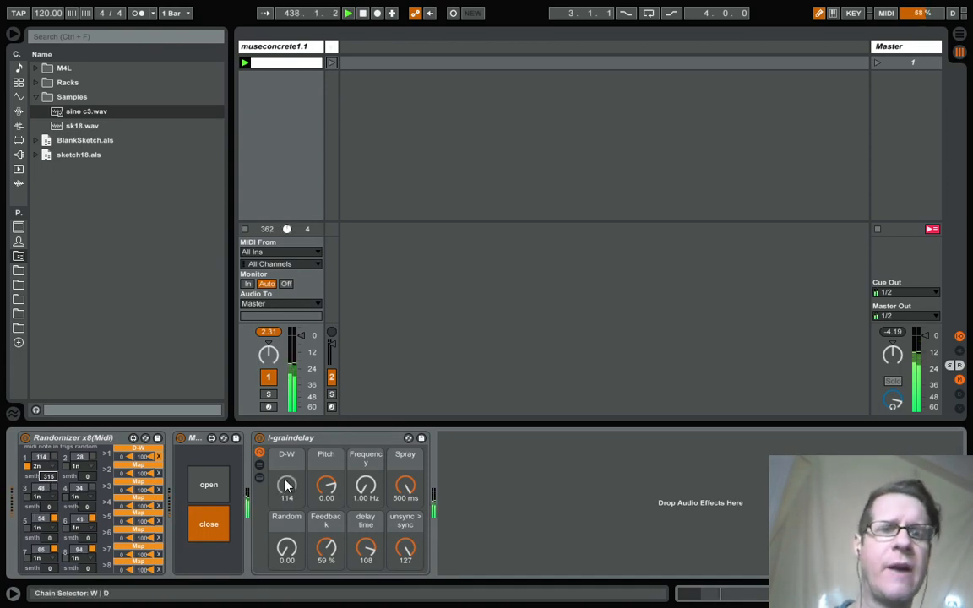
# Step: Map randomizer 2 to the graindelay rack's Pitch macro with smoothing 669 and a range of 30 to 83
pyautogui.click(140, 465)
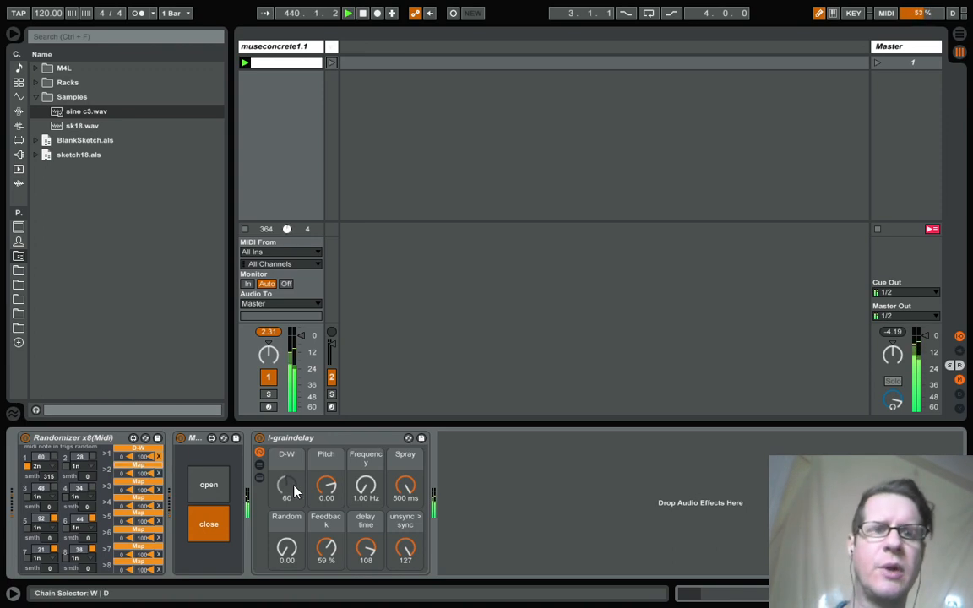
pyautogui.click(328, 492)
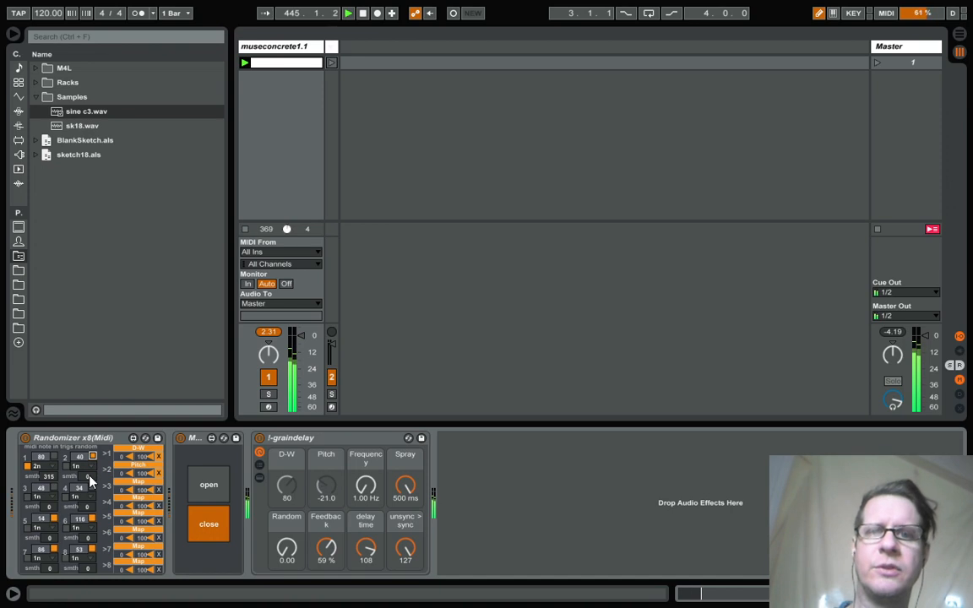
pyautogui.moveTo(89, 477); pyautogui.dragTo(124, 456)
pyautogui.click(313, 481)
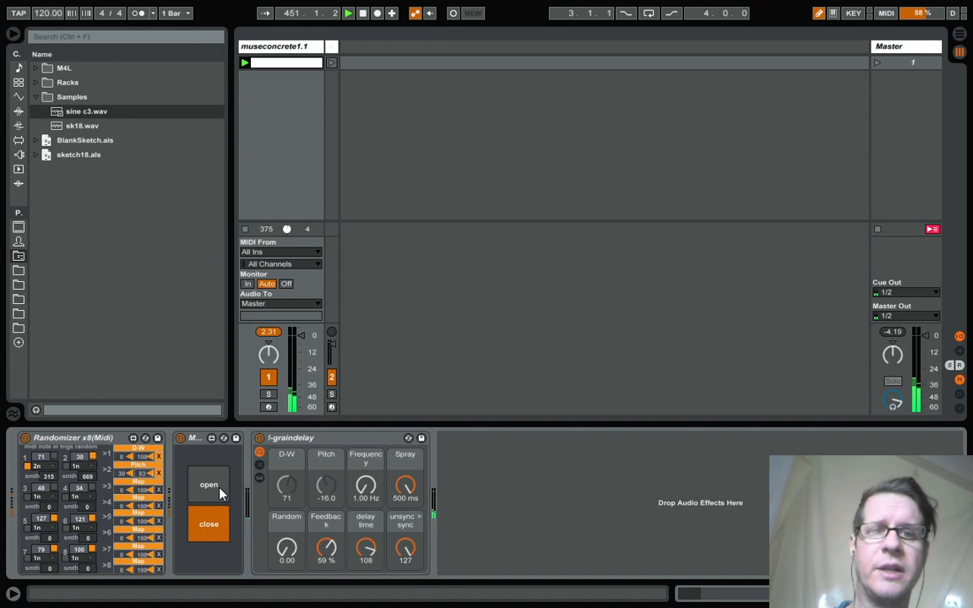
# Step: Examine the graindelay rack's W and D chains and their chain selector zones, leaving only the macros displayed
pyautogui.click(259, 464)
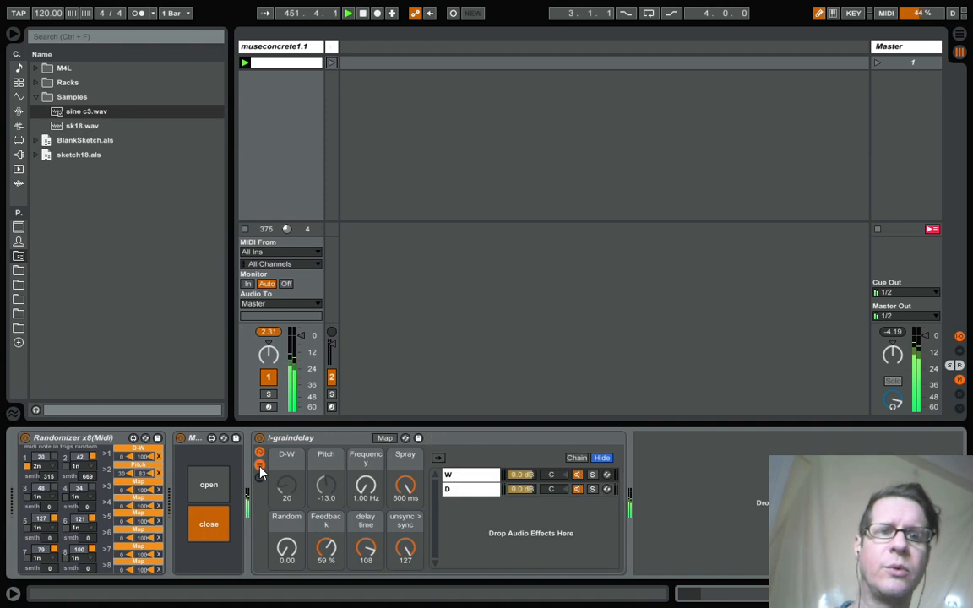
pyautogui.click(465, 479)
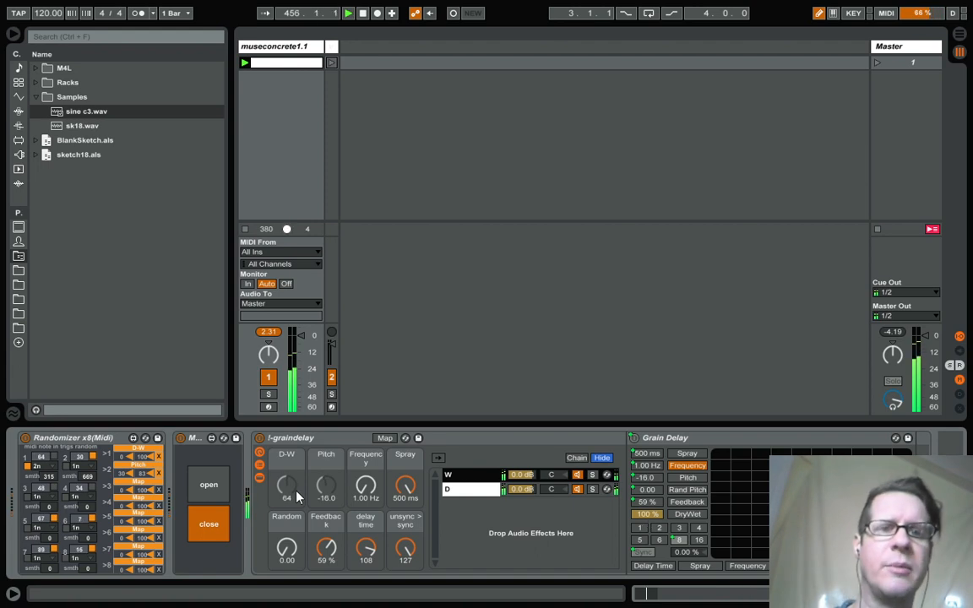
pyautogui.click(578, 458)
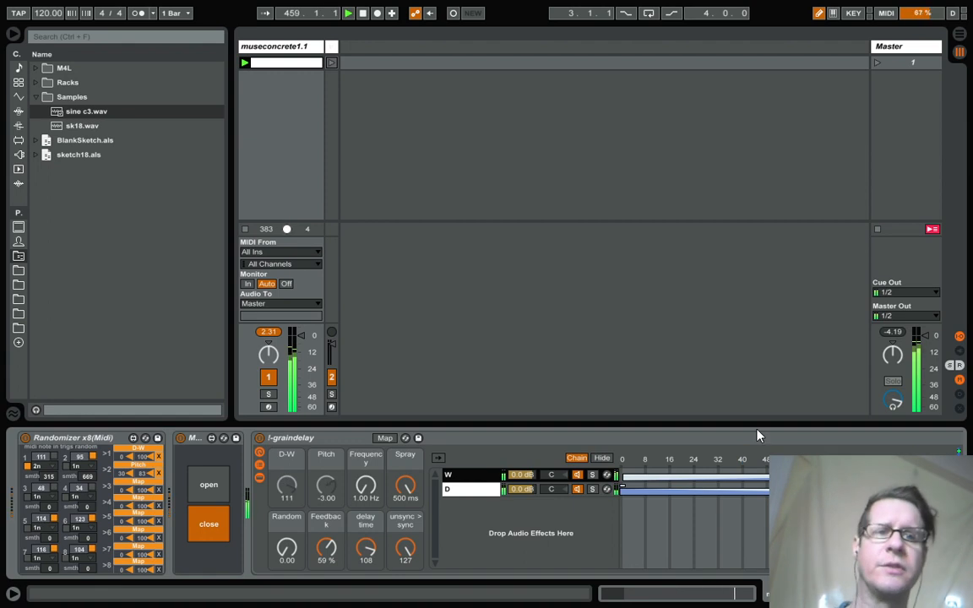
pyautogui.click(602, 459)
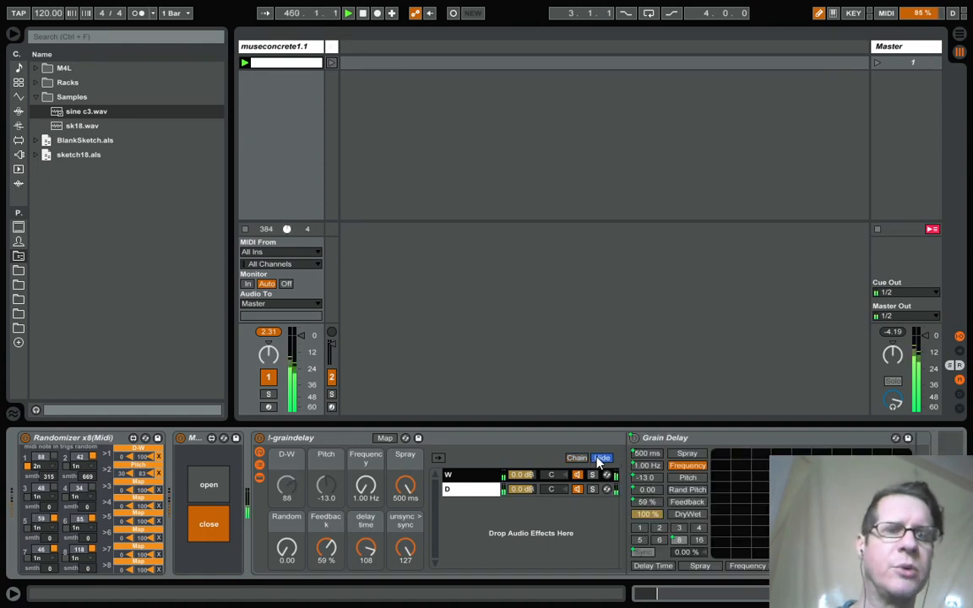
pyautogui.click(260, 478)
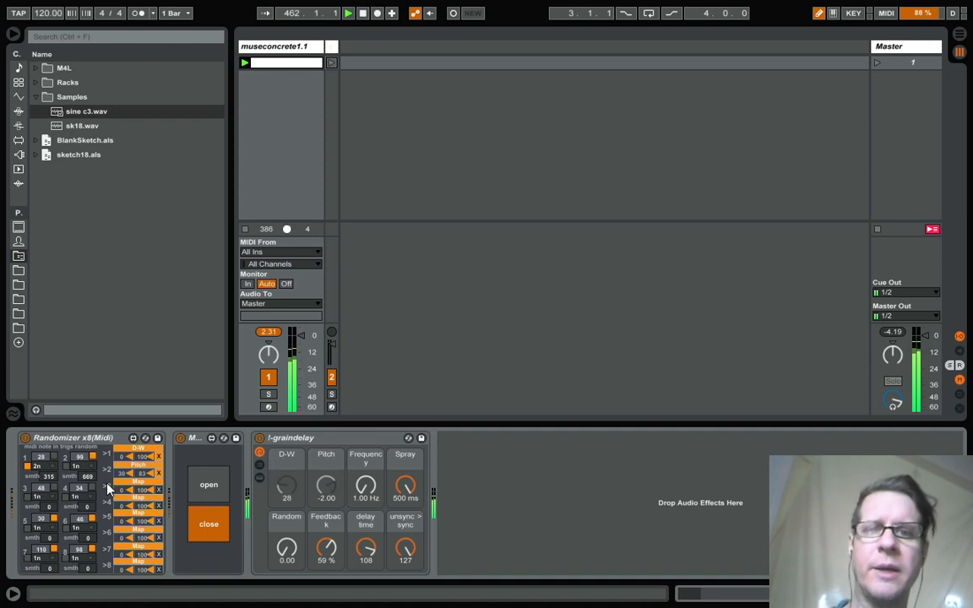
# Step: Map randomizer 3 to the graindelay rack's Frequency macro with a range of 0 to 72
pyautogui.click(142, 483)
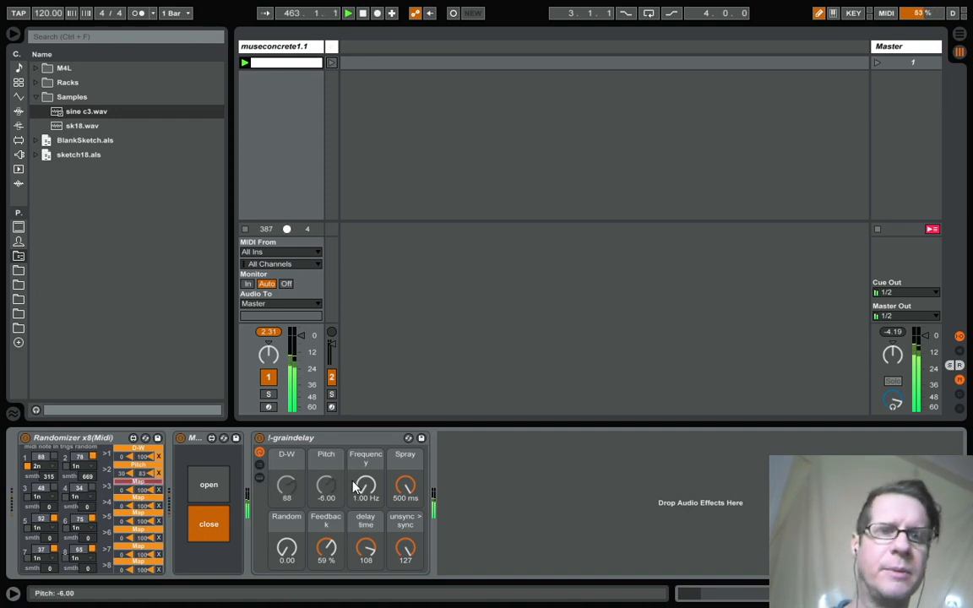
pyautogui.click(365, 488)
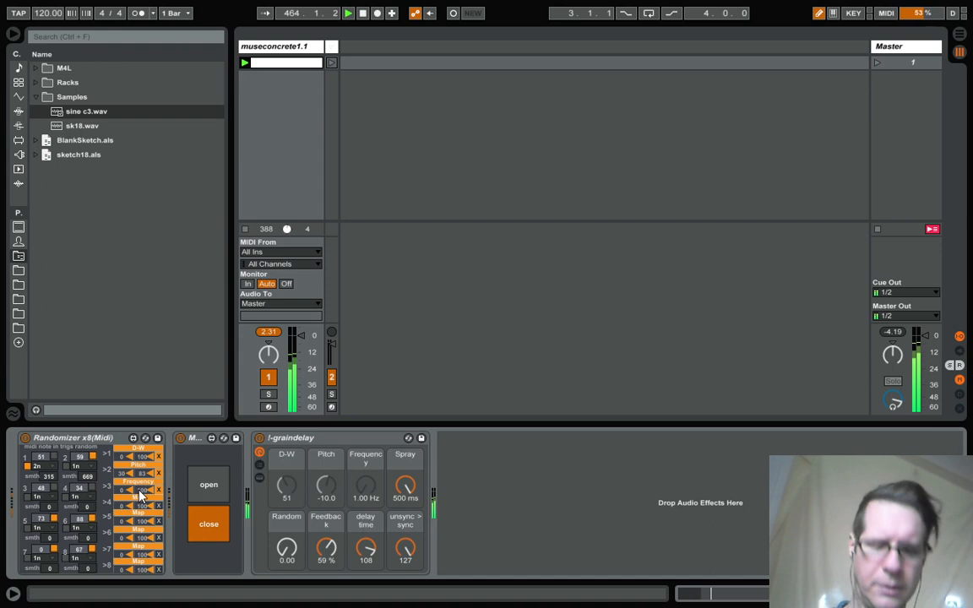
# Step: Load sk18.wav into the second sample slot of the concrete tool and select its region from 51.2% to 62.7%
pyautogui.click(199, 494)
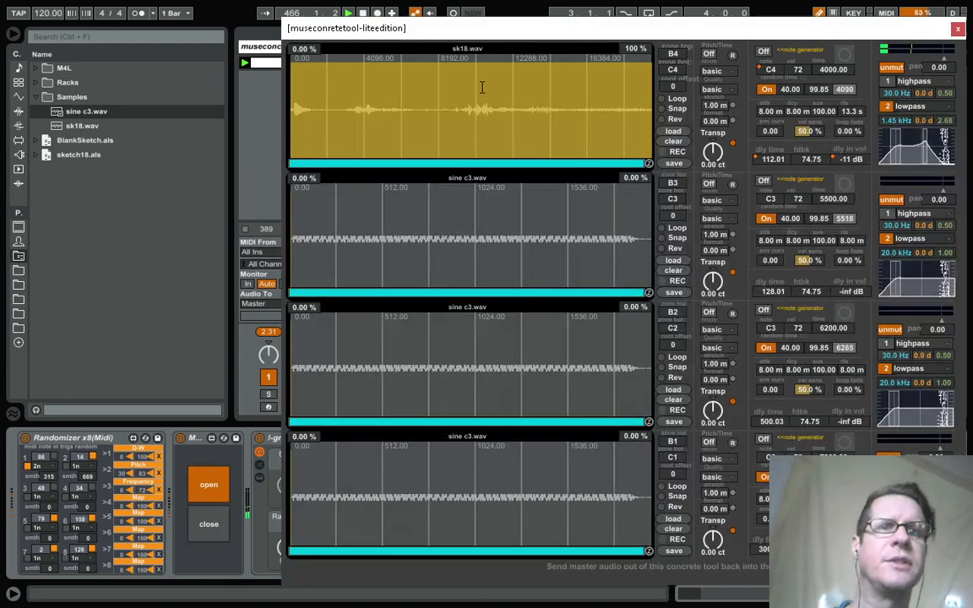
pyautogui.moveTo(71, 127); pyautogui.dragTo(372, 211)
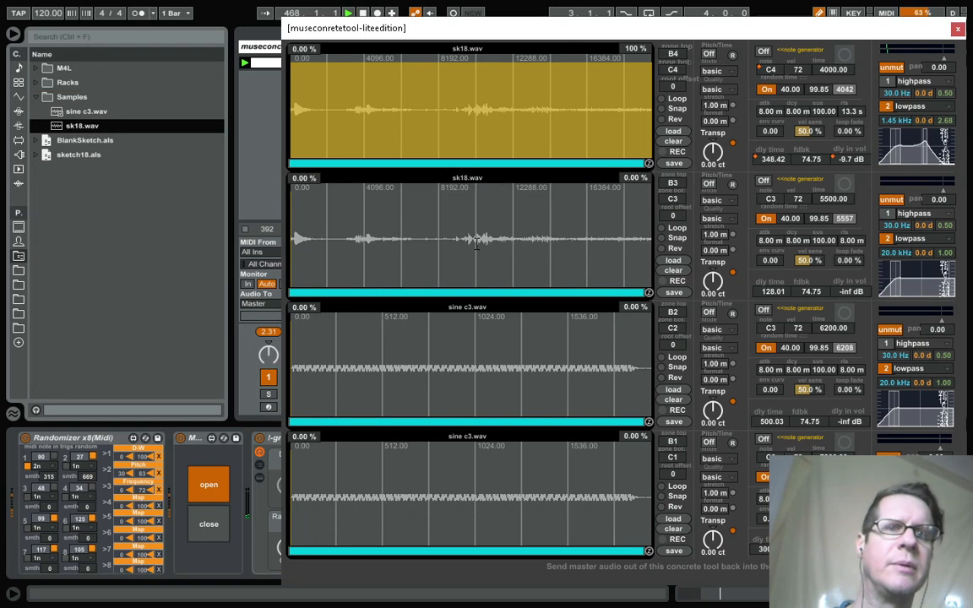
pyautogui.moveTo(476, 241); pyautogui.dragTo(516, 241)
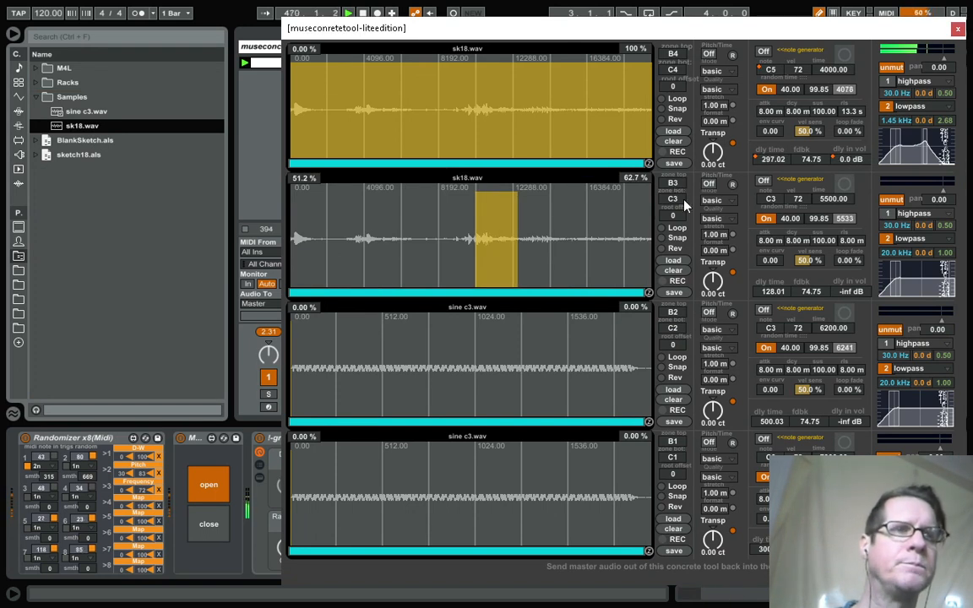
# Step: Turn on the second slot's note generator at note C1, set its release to 28.2 ms, and close the tool's editor
pyautogui.click(763, 181)
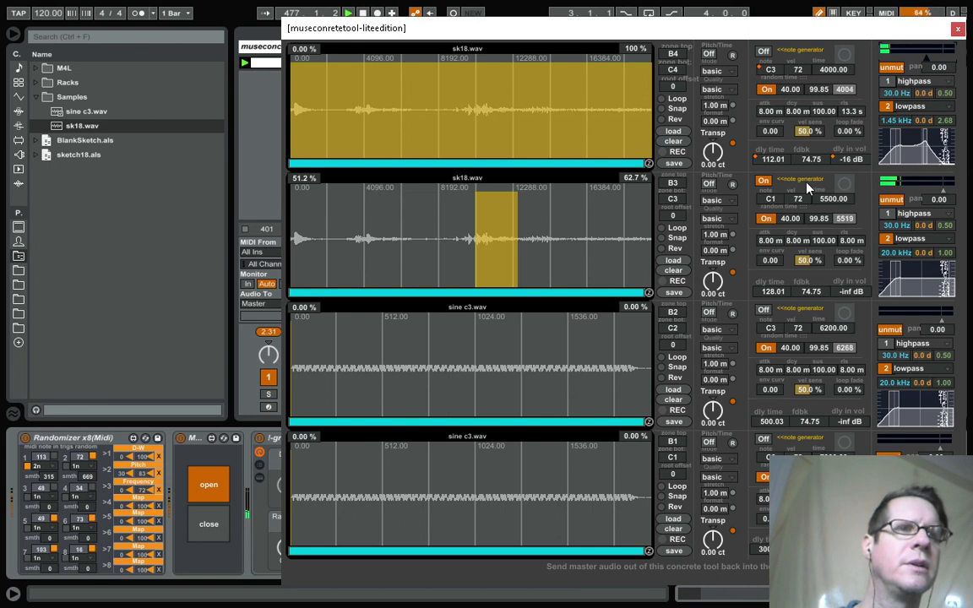
pyautogui.moveTo(843, 241); pyautogui.dragTo(843, 224)
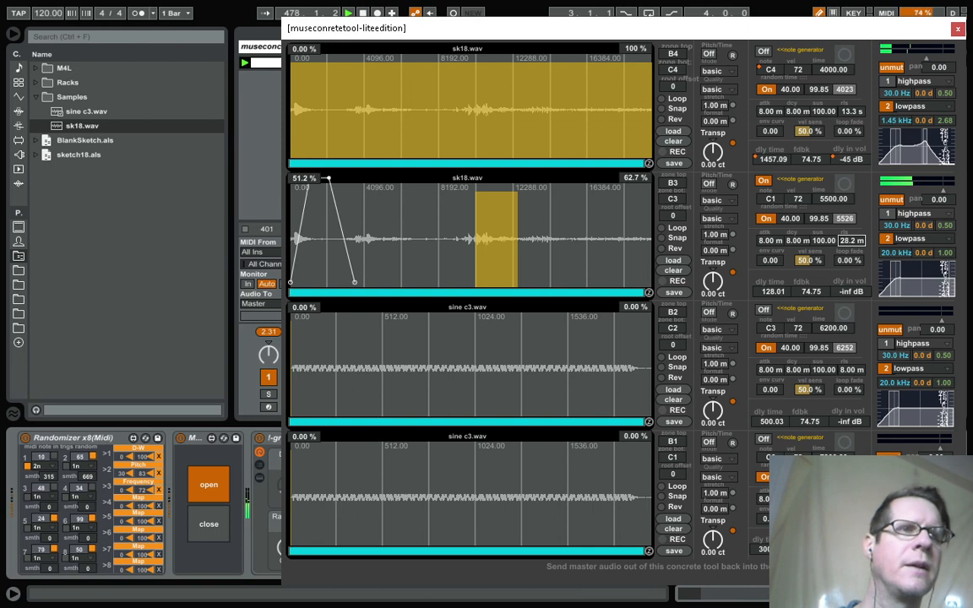
pyautogui.click(958, 29)
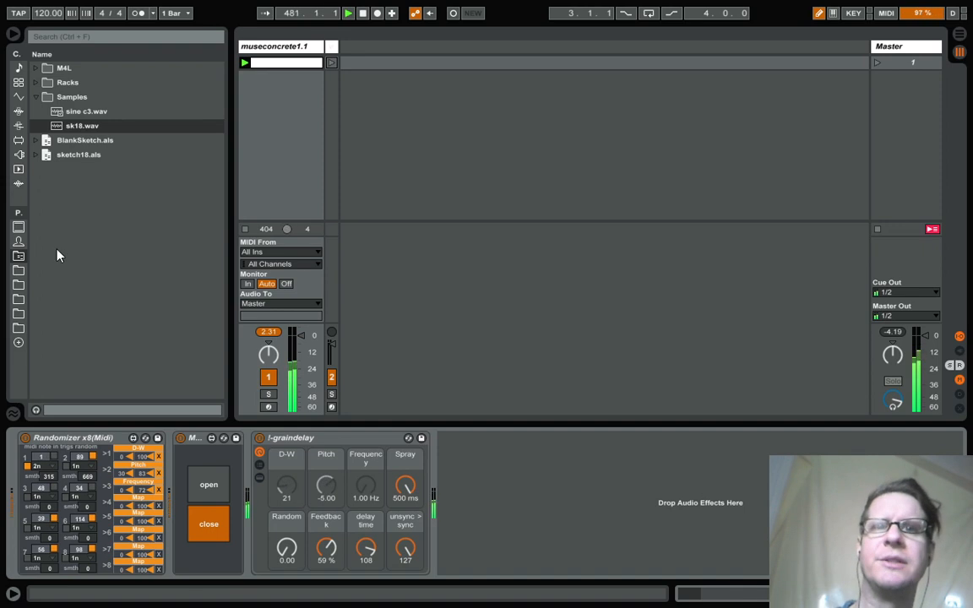
# Step: Add MuseConcreteTool1.1-LiteEdition-SendAudioIntoTheTool.amxd from the M4L folder after the graindelay rack, widening the browser to read the full device names
pyautogui.click(35, 67)
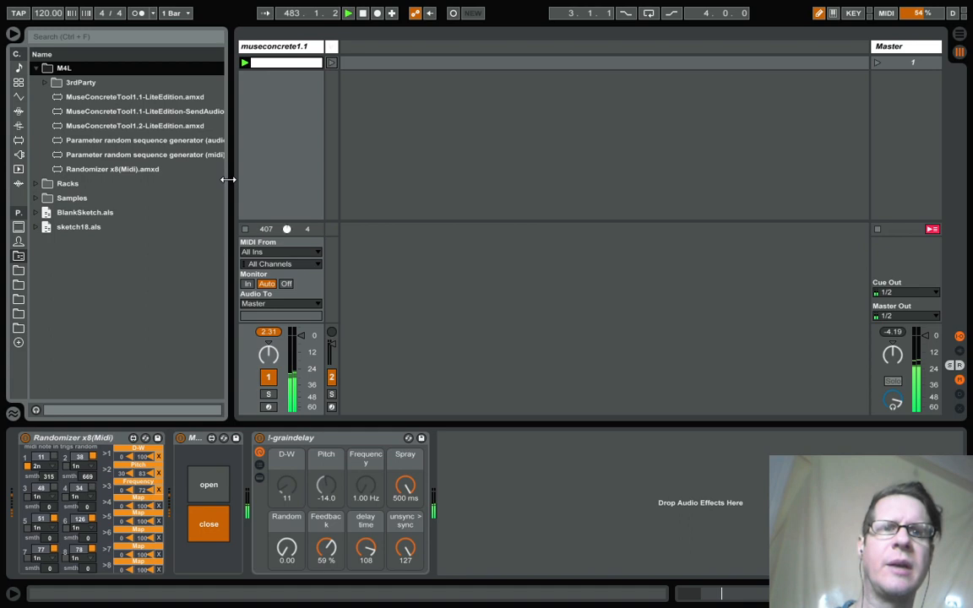
pyautogui.moveTo(230, 180); pyautogui.dragTo(336, 180)
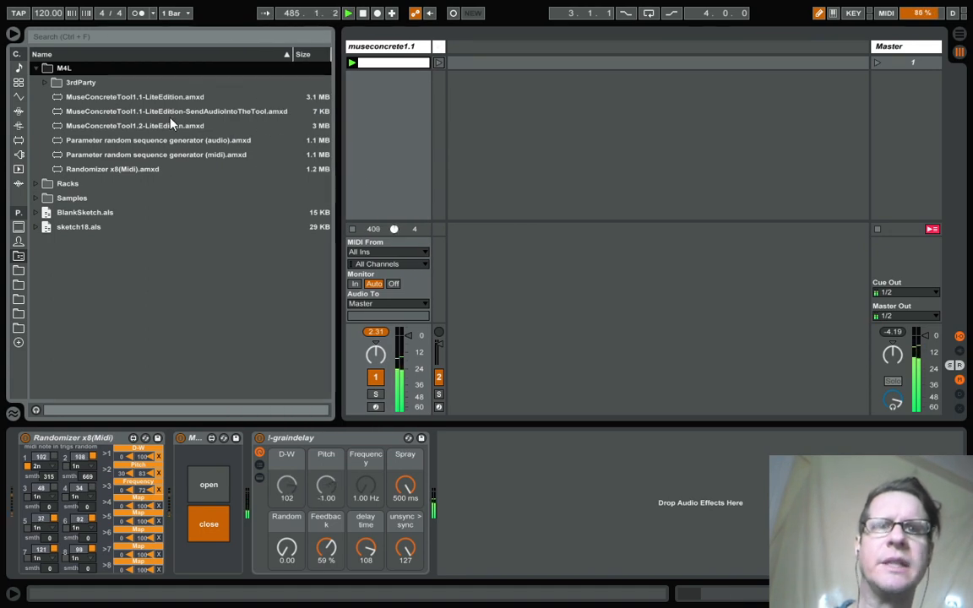
pyautogui.moveTo(163, 115); pyautogui.dragTo(504, 523)
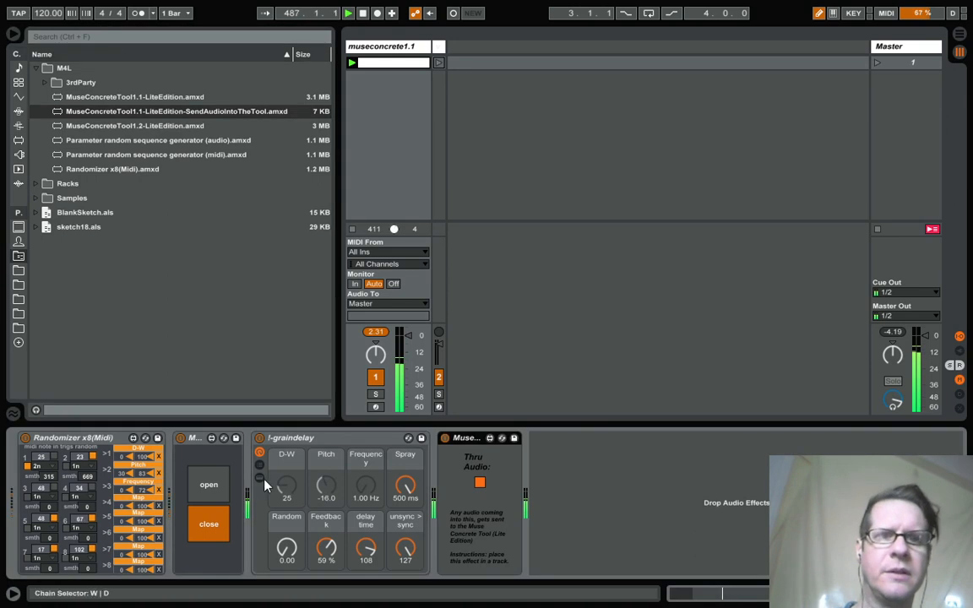
# Step: Record the track's audio into the concrete tool's third sample slot and select the region from 19.4% to 79.4%
pyautogui.click(210, 484)
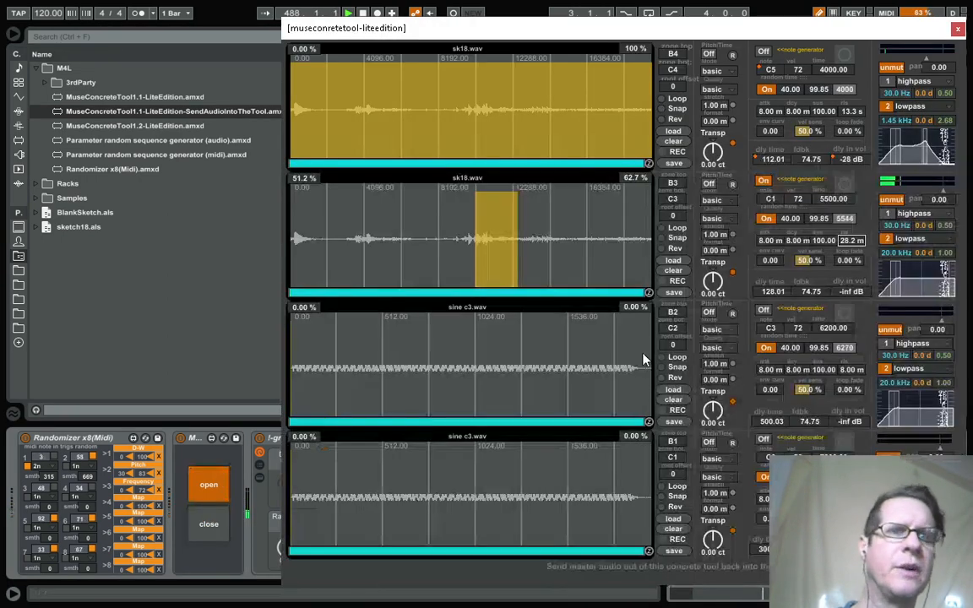
pyautogui.click(664, 412)
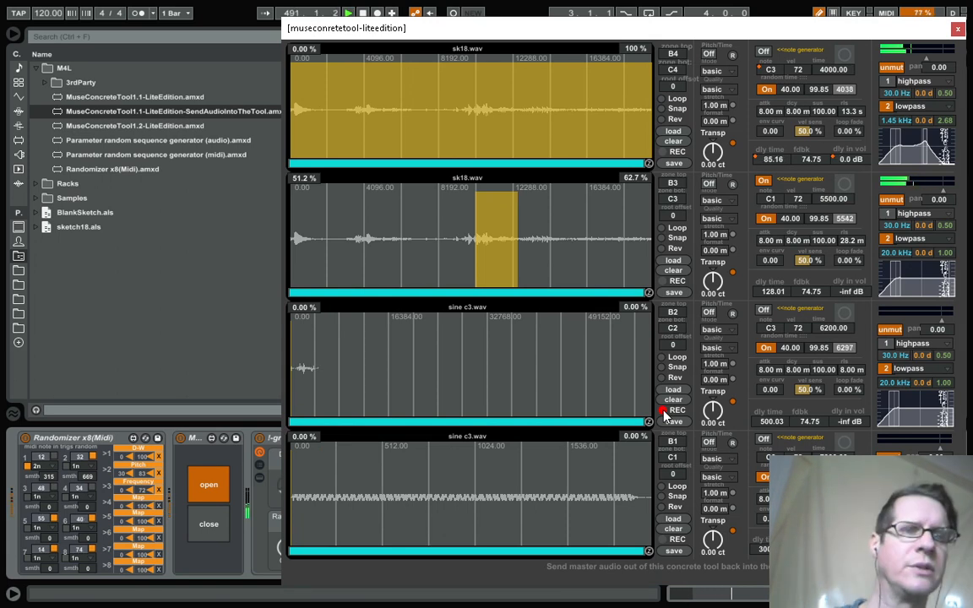
pyautogui.click(664, 412)
pyautogui.moveTo(362, 366); pyautogui.dragTo(578, 372)
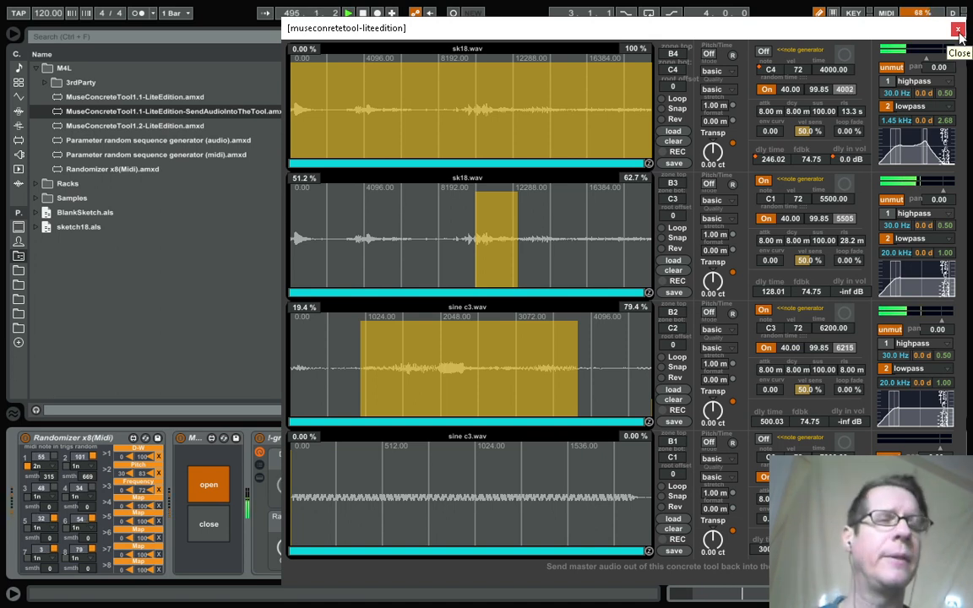
# Step: Set the third slot's generated note to C5 and its attack to 32.8 ms
pyautogui.click(771, 327)
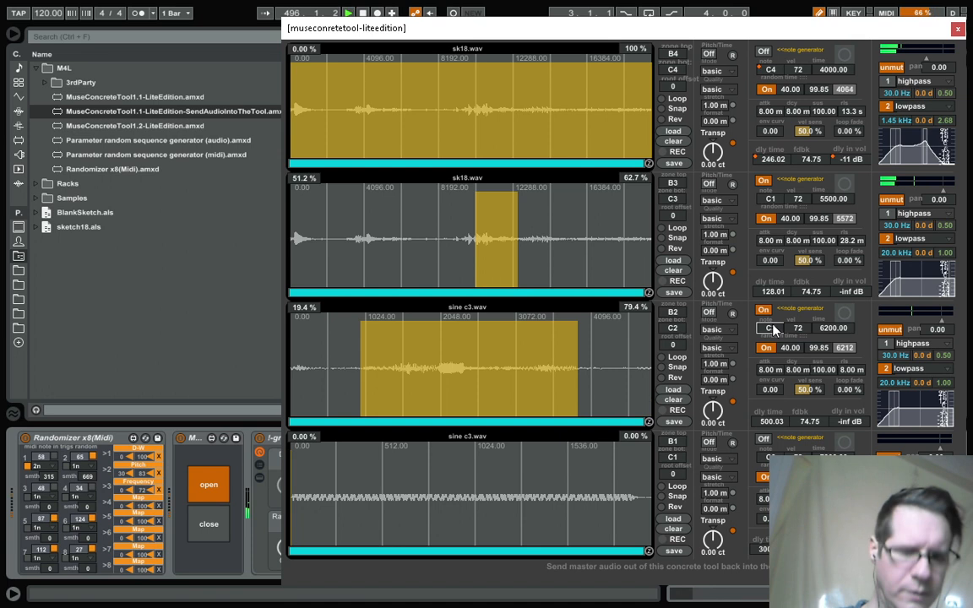
pyautogui.write('c5')
pyautogui.press('Return')
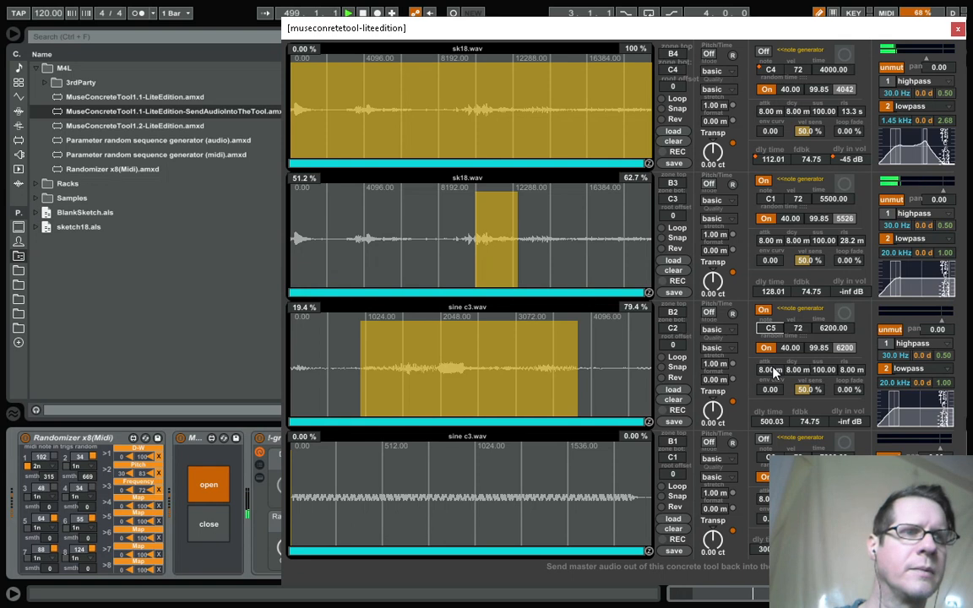
pyautogui.moveTo(773, 370); pyautogui.dragTo(773, 347)
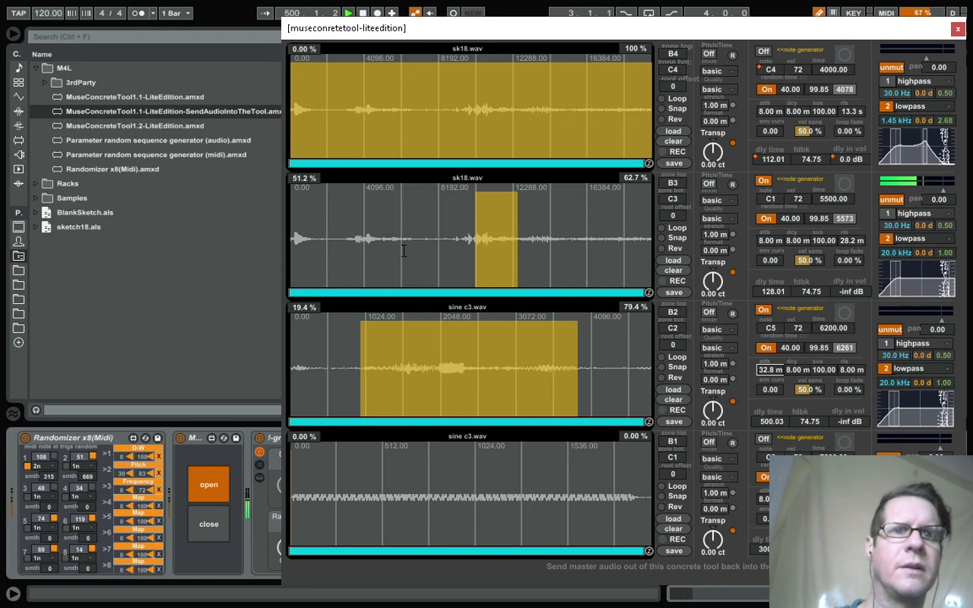
# Step: Reselect the second slot's playback region as 19.2% to 26.9% and close the tool's editor
pyautogui.moveTo(360, 244); pyautogui.dragTo(389, 247)
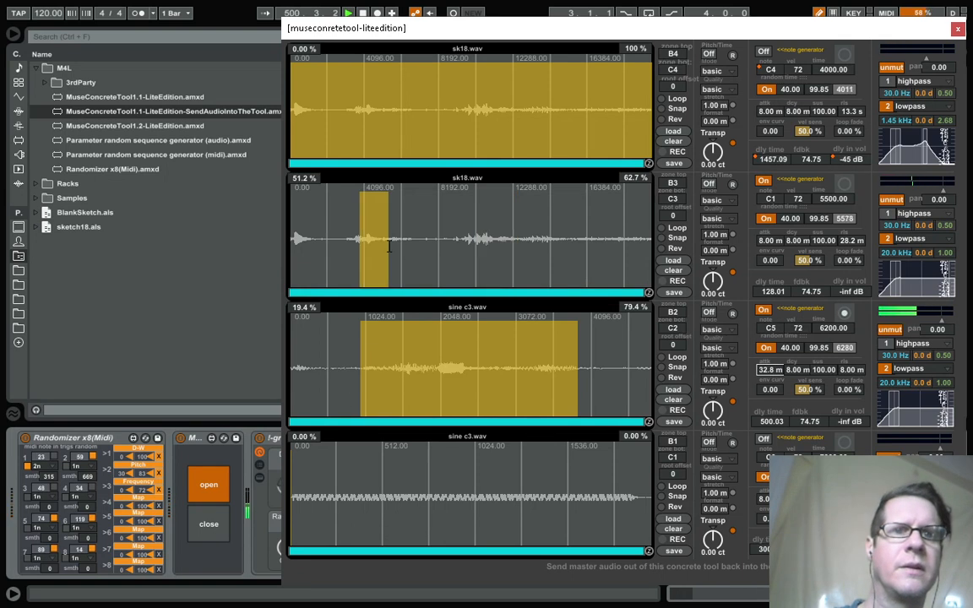
pyautogui.click(957, 29)
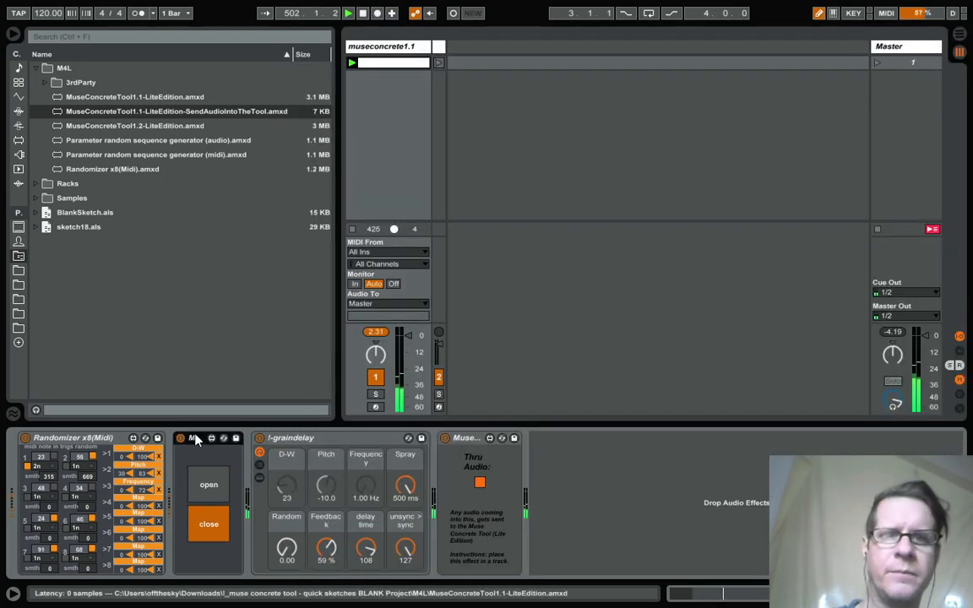
# Step: Group the concrete tool device into an Instrument Rack and display its macro knobs, with the reopened editor moved clear of them
pyautogui.click(208, 488)
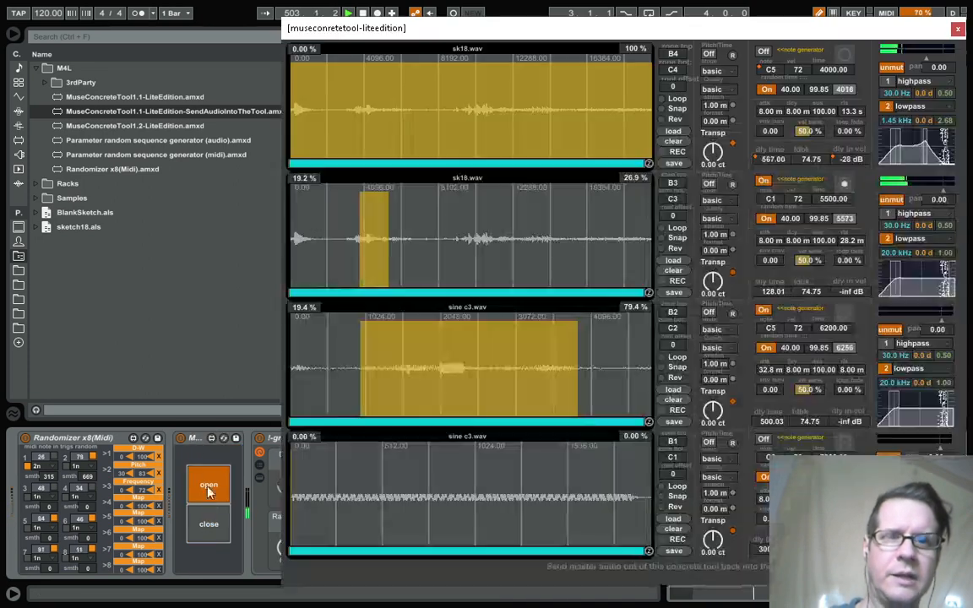
pyautogui.click(194, 440)
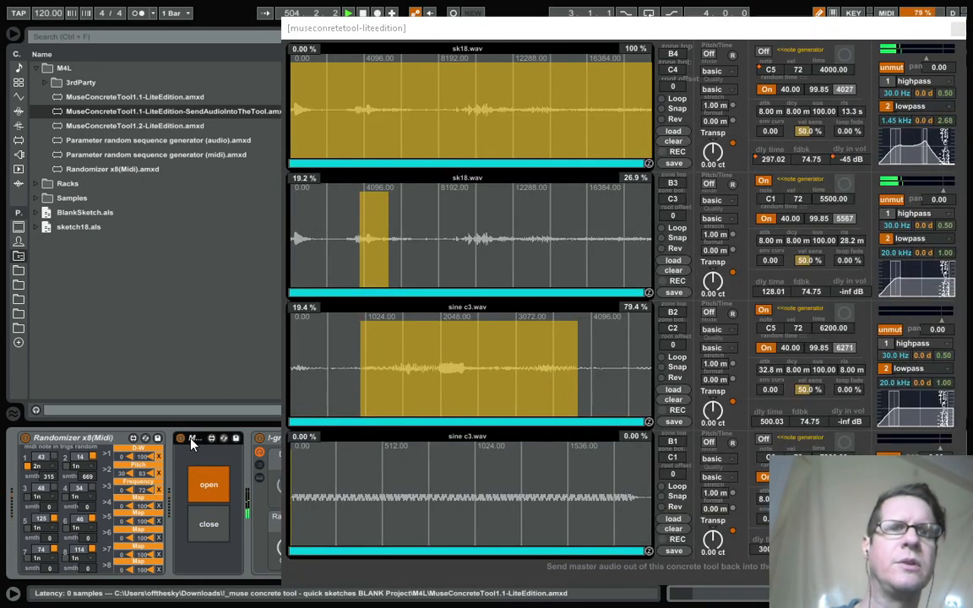
pyautogui.hotkey('ctrl', 'g')
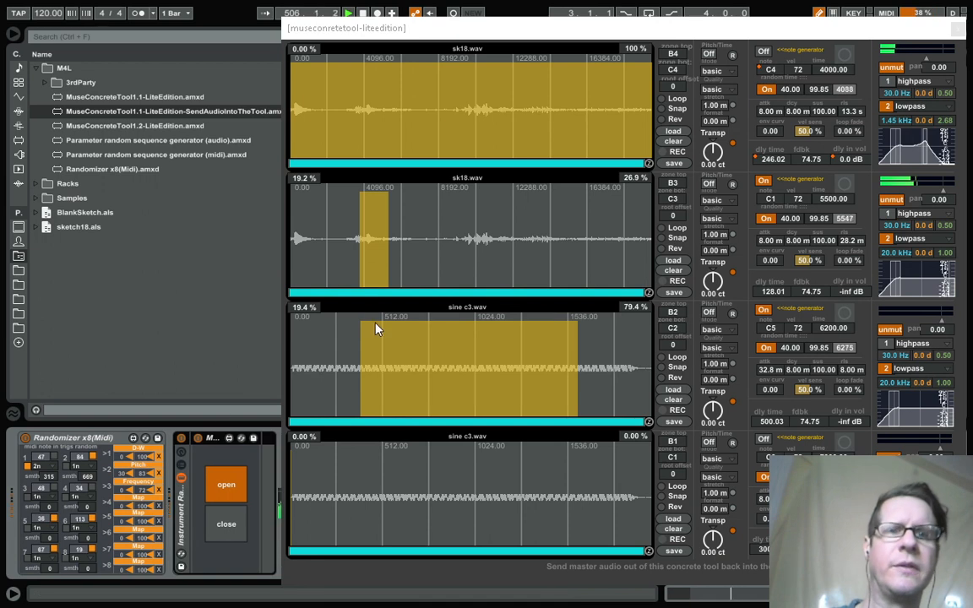
pyautogui.click(180, 454)
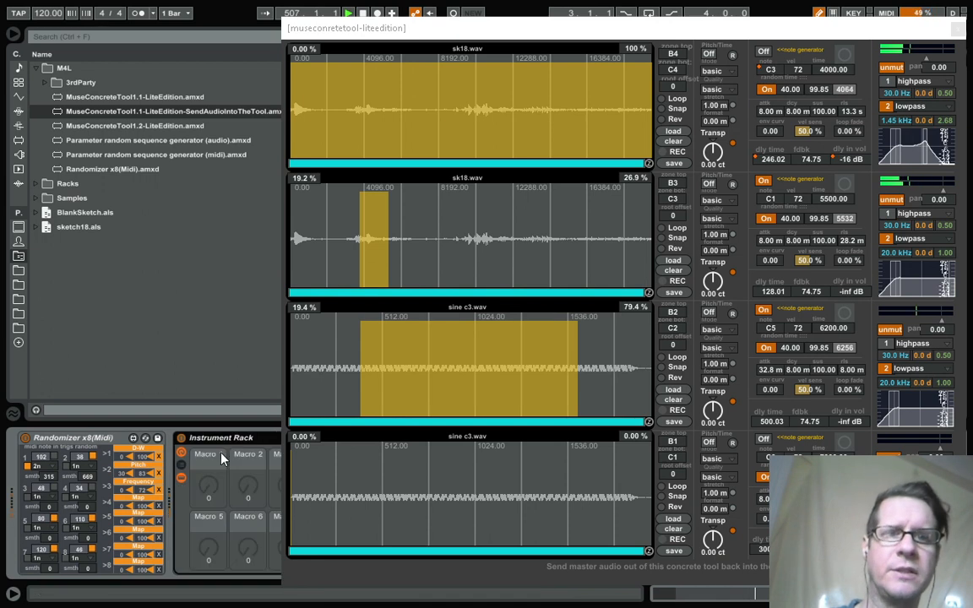
pyautogui.click(521, 44)
pyautogui.moveTo(519, 39); pyautogui.dragTo(560, 40)
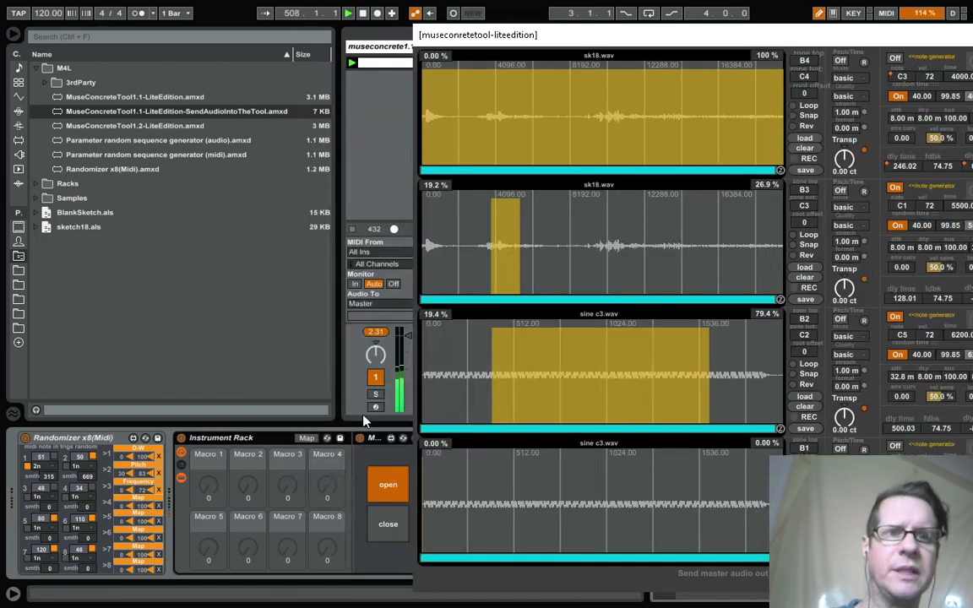
# Step: Map the first slot's sample start to Macro 1 and randomize it from the Randomizer's fourth output with a range of 0 to 52
pyautogui.click(307, 438)
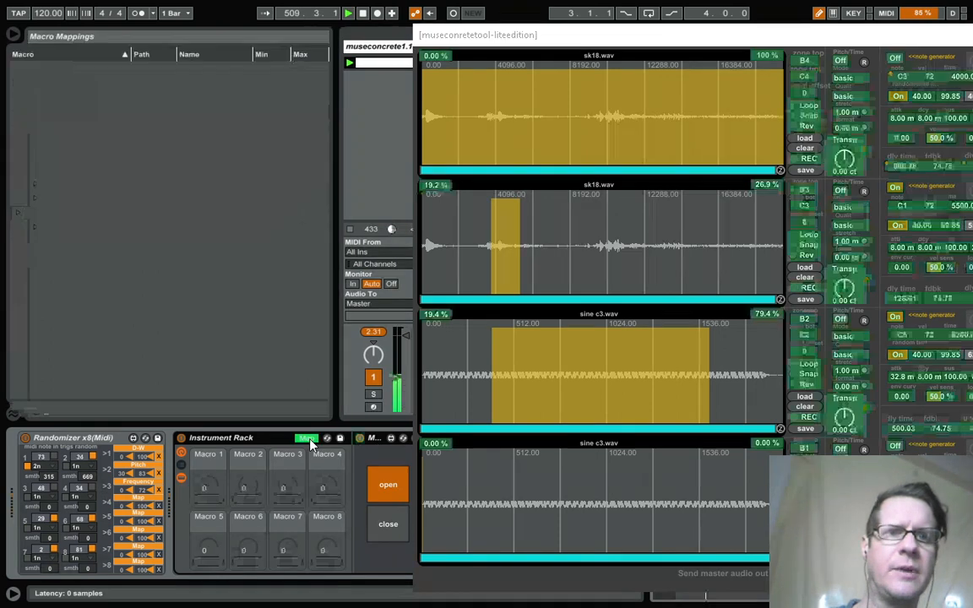
pyautogui.click(437, 57)
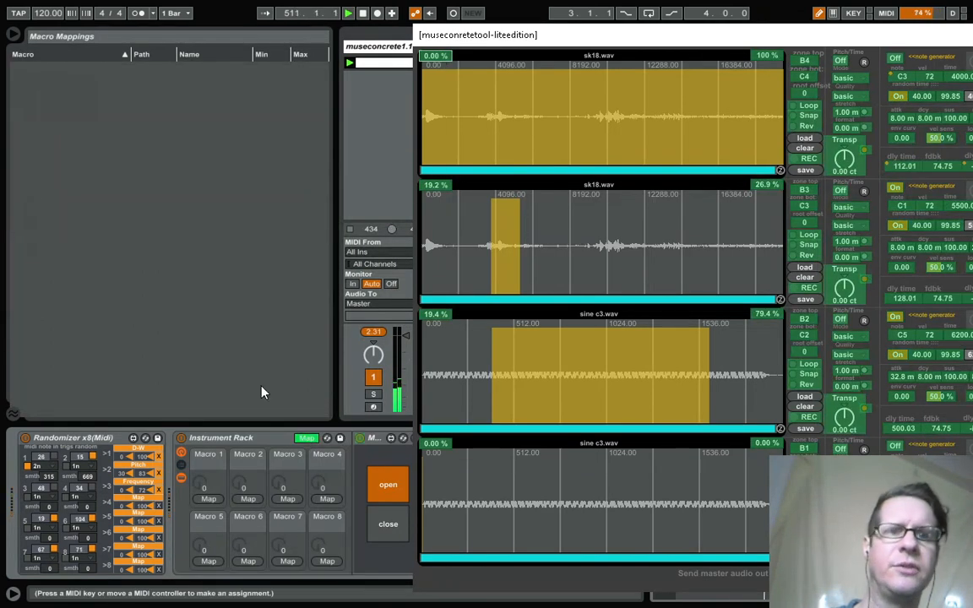
pyautogui.click(209, 499)
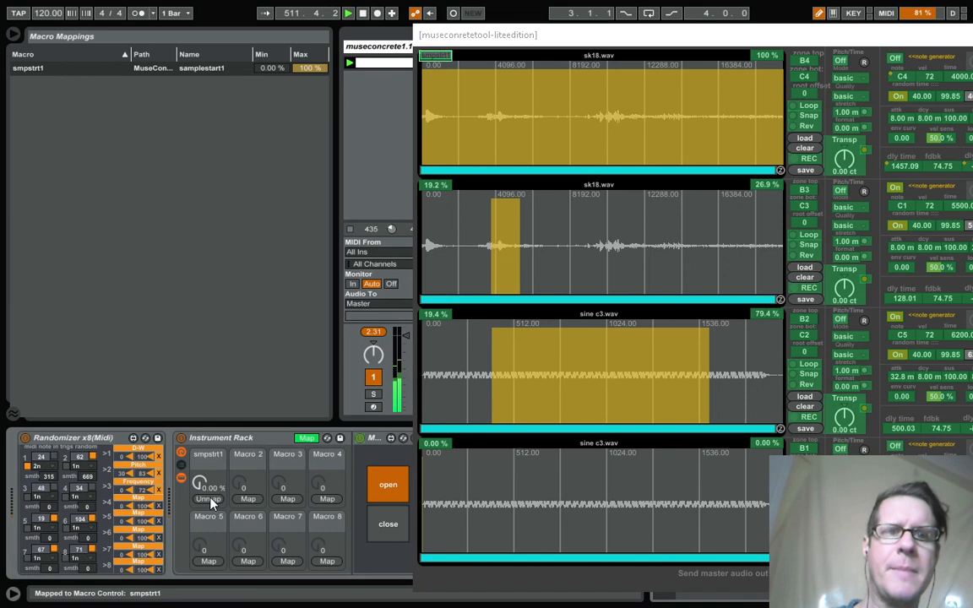
pyautogui.click(306, 437)
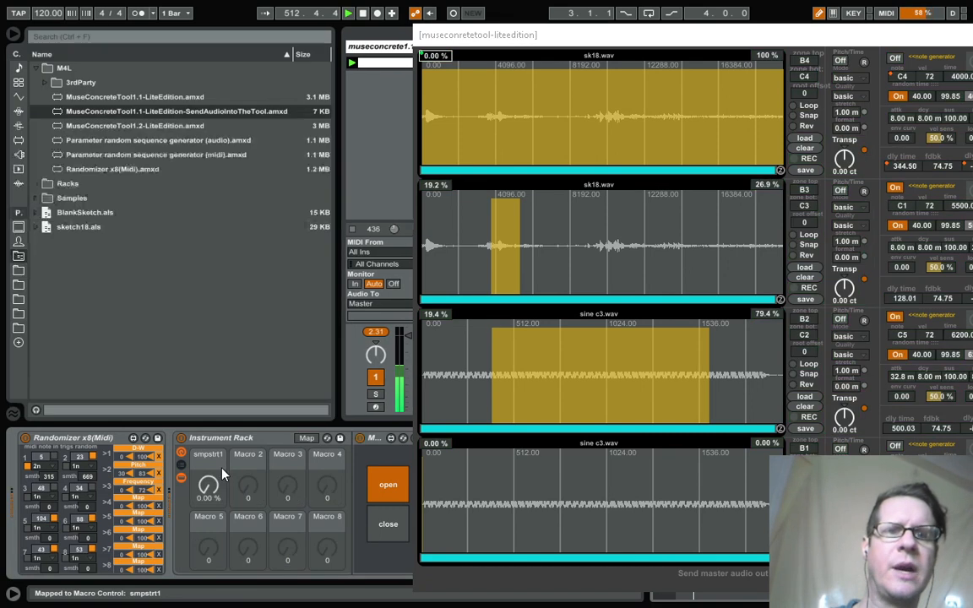
pyautogui.moveTo(213, 494)
pyautogui.mouseDown()
pyautogui.moveTo(192, 410)
pyautogui.moveTo(239, 397)
pyautogui.moveTo(212, 489)
pyautogui.mouseUp()
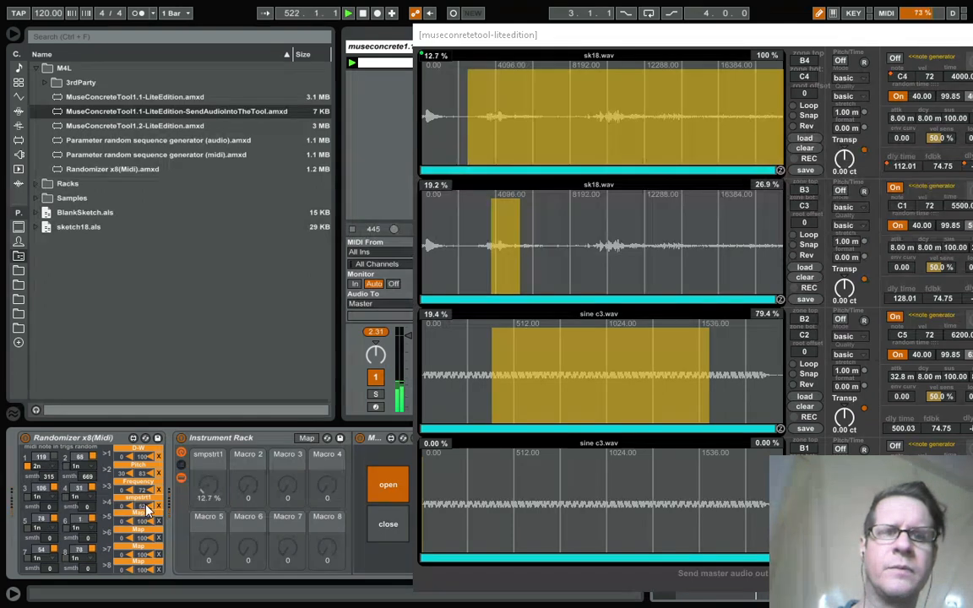
# Step: Close the concrete tool's editor, examine the track clip's delay volume envelope and its notes, and return to the track's devices
pyautogui.moveTo(729, 38); pyautogui.dragTo(578, 37)
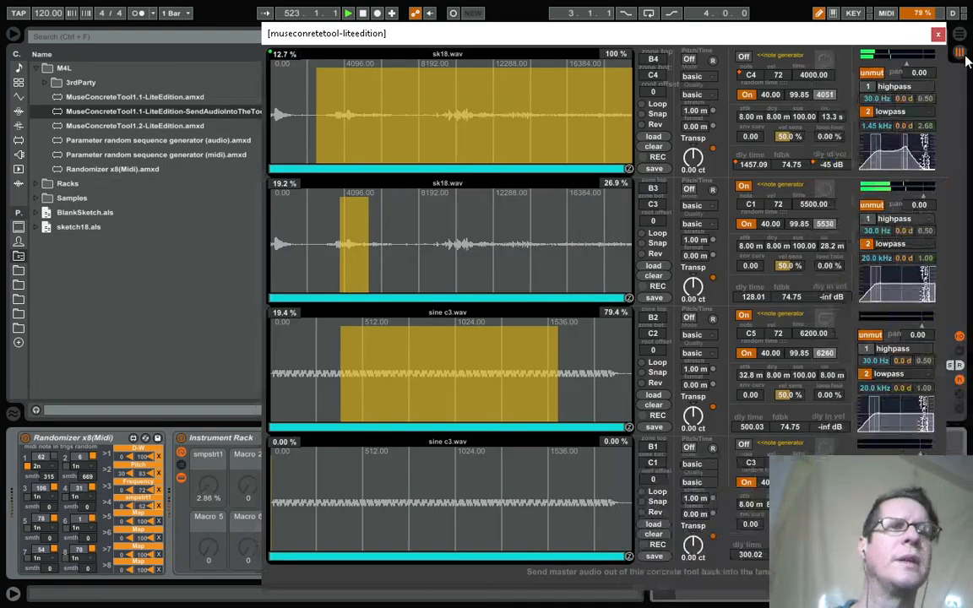
pyautogui.click(939, 36)
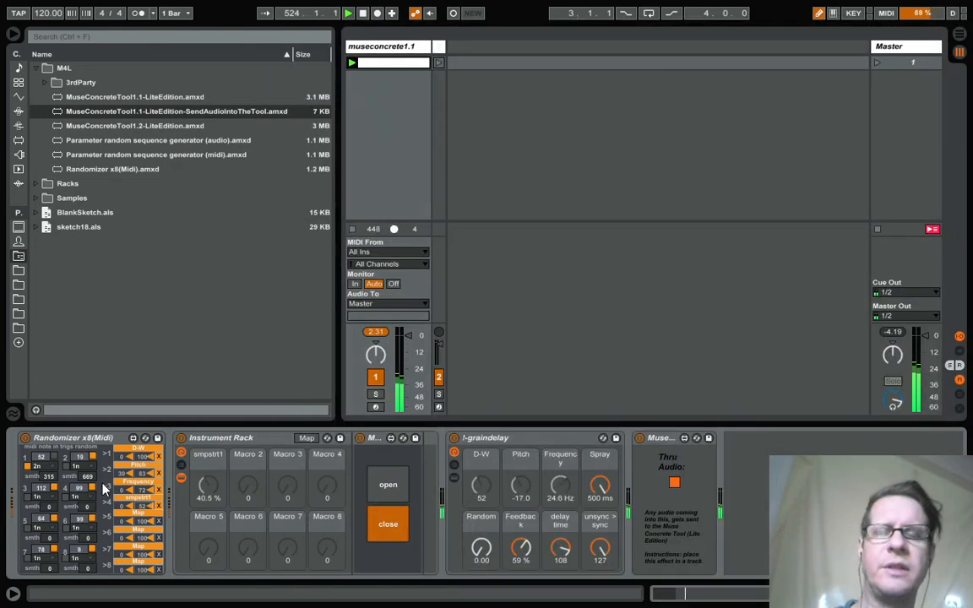
pyautogui.doubleClick(362, 65)
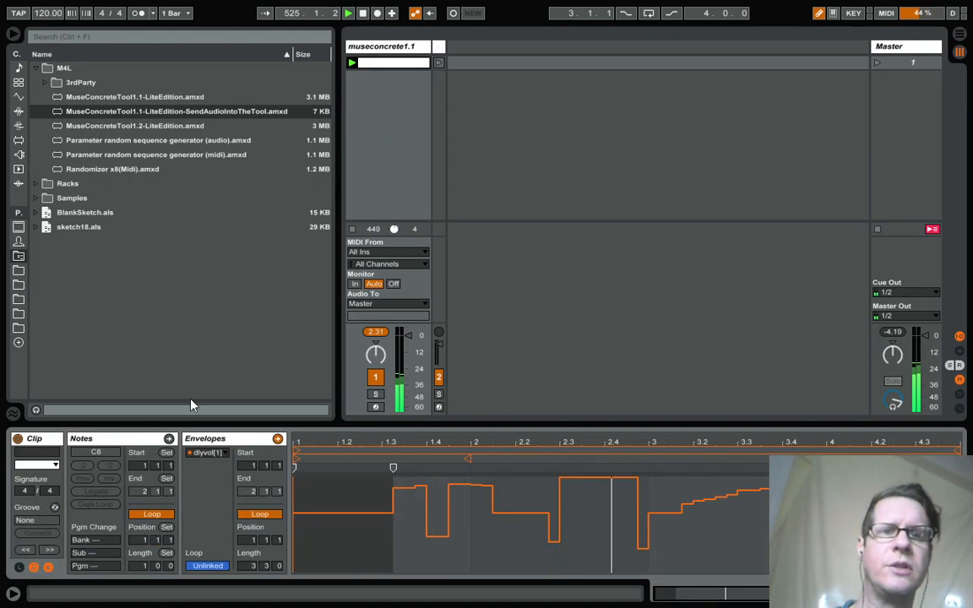
pyautogui.click(127, 440)
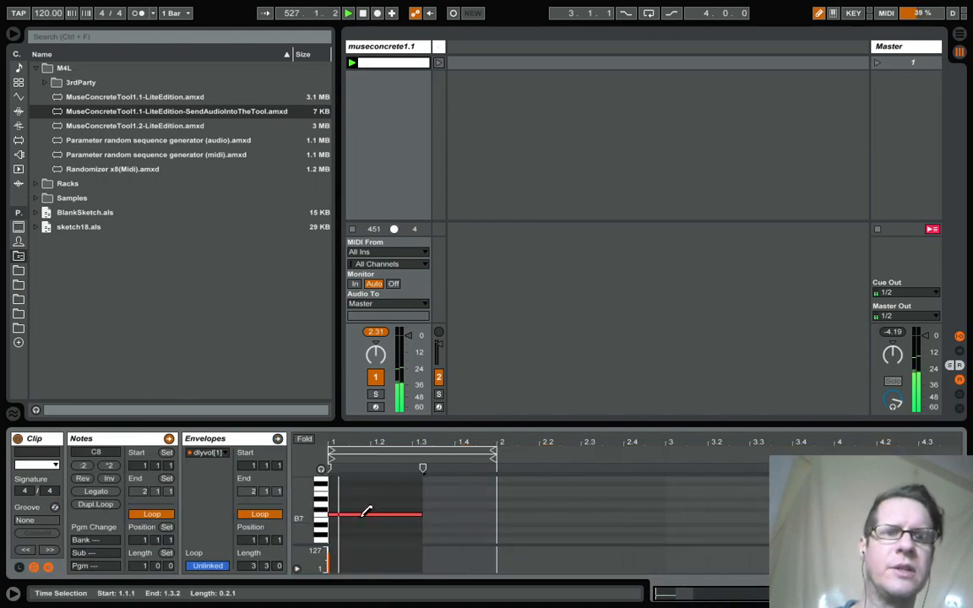
pyautogui.click(400, 47)
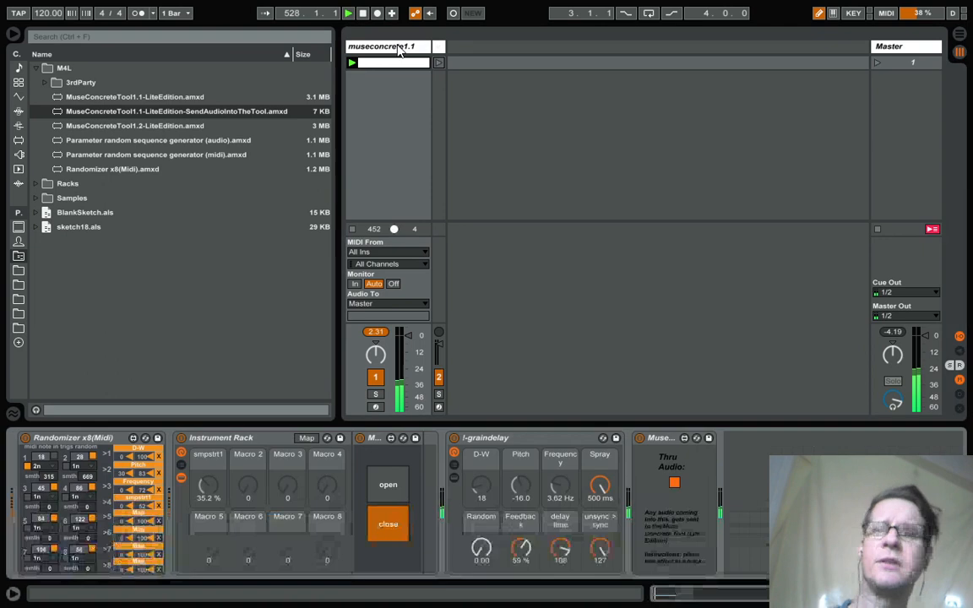
# Step: Examine the clip envelope of the first slot's note parameter with the editor closed, and return to the track's devices
pyautogui.click(388, 484)
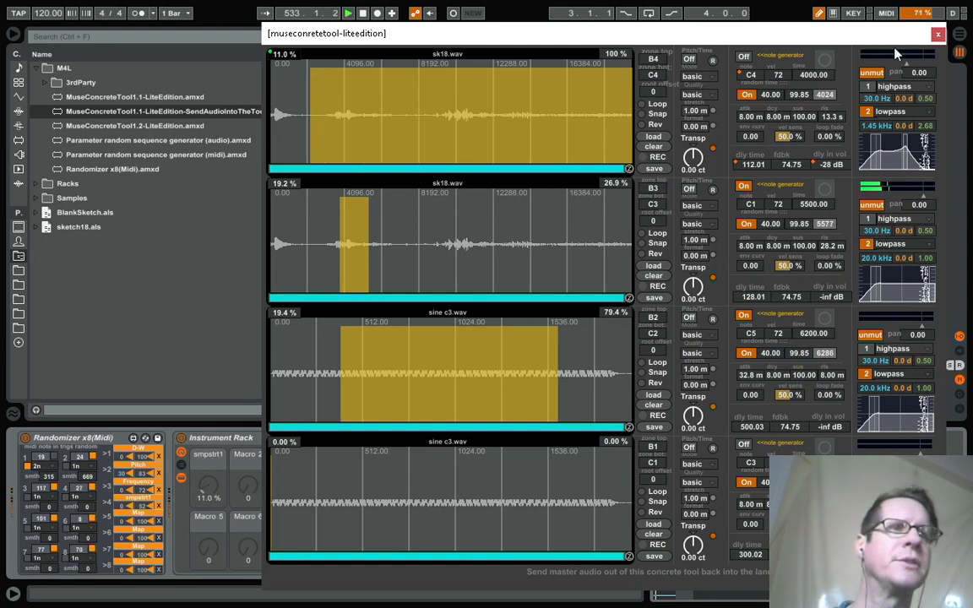
pyautogui.click(938, 37)
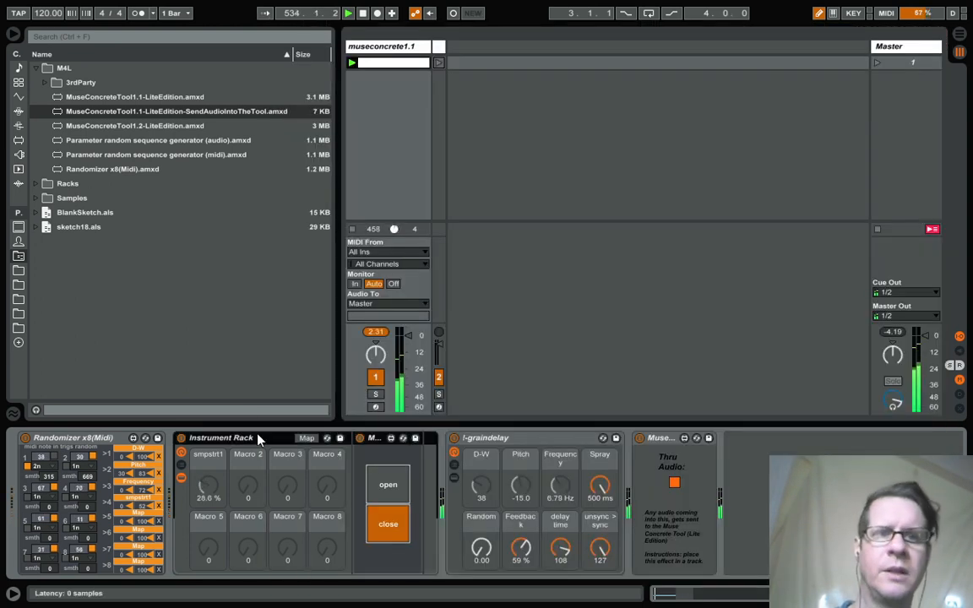
pyautogui.click(386, 487)
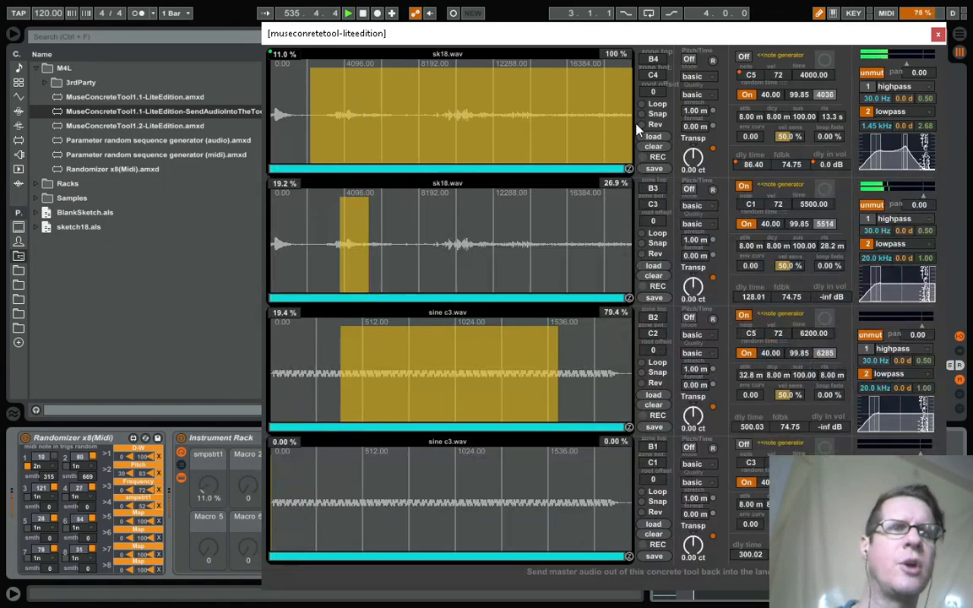
pyautogui.click(744, 58)
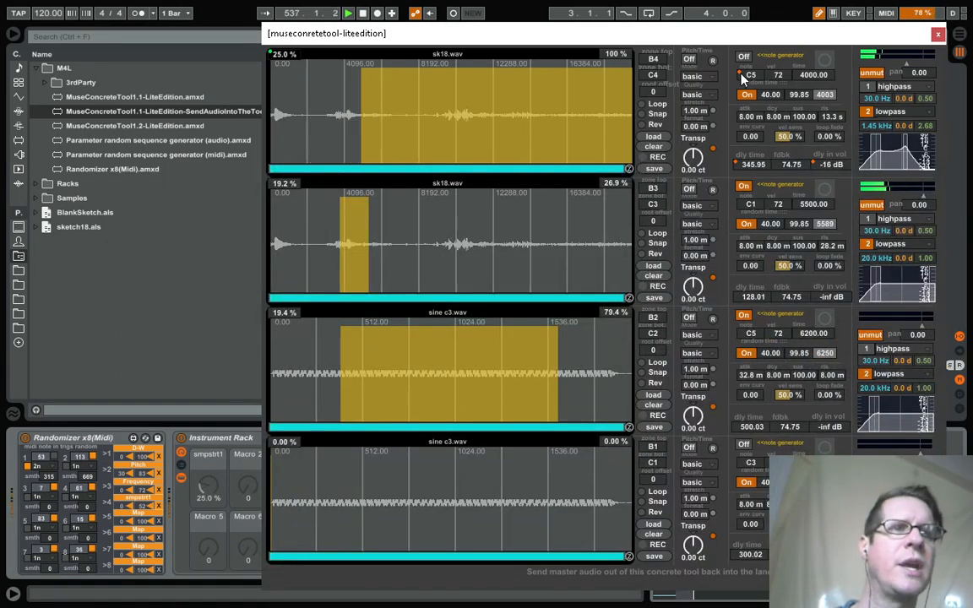
pyautogui.rightClick(744, 76)
pyautogui.click(764, 85)
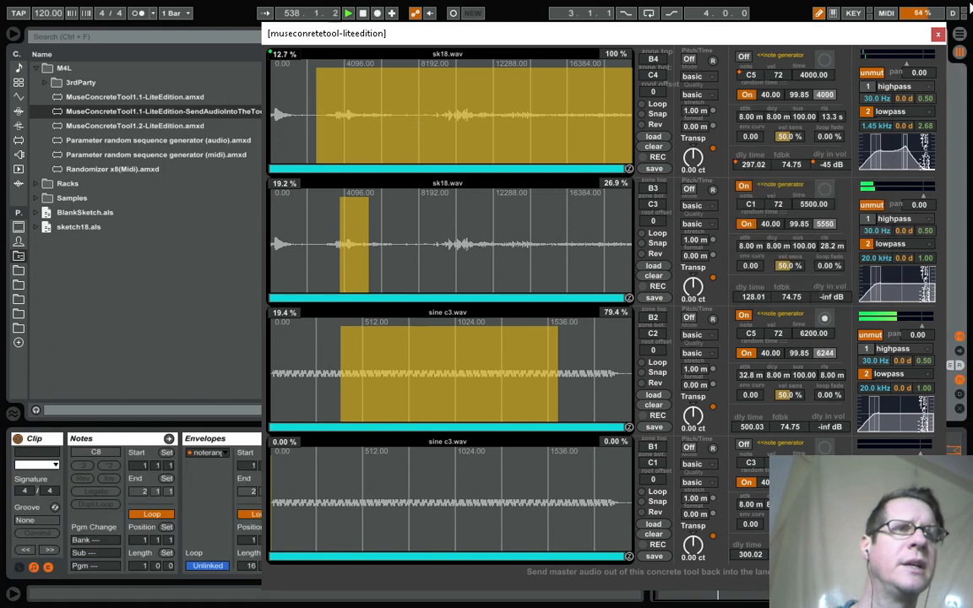
pyautogui.click(938, 35)
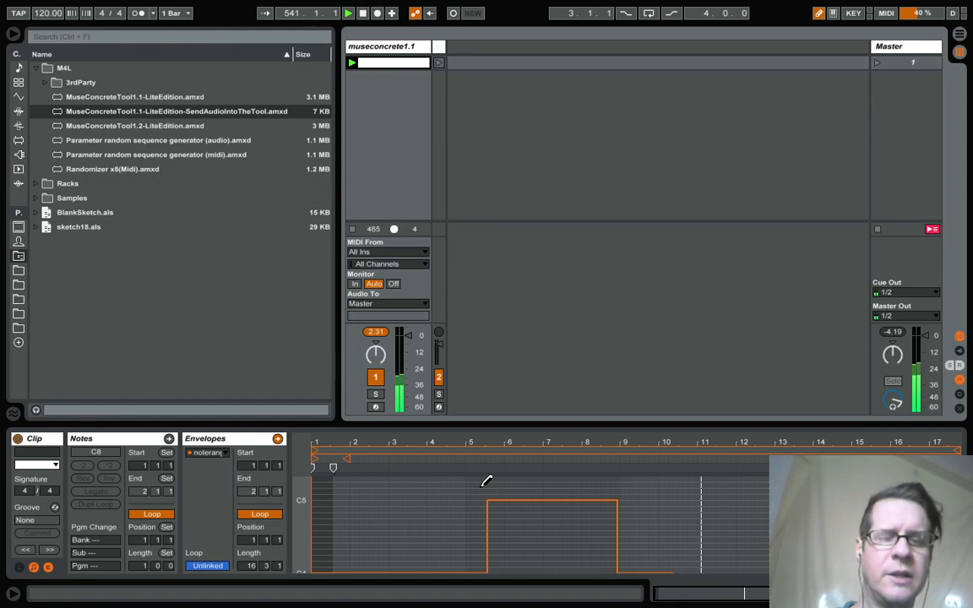
pyautogui.click(404, 48)
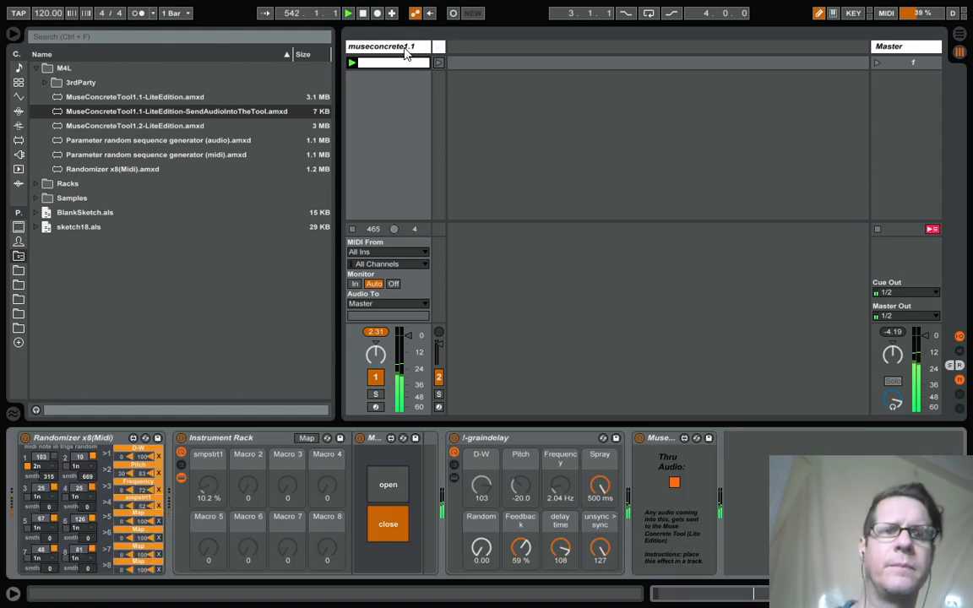
# Step: Reselect the second slot's region as 50.3% to 57.1% and record new audio into the third slot while its note generator is off
pyautogui.click(388, 485)
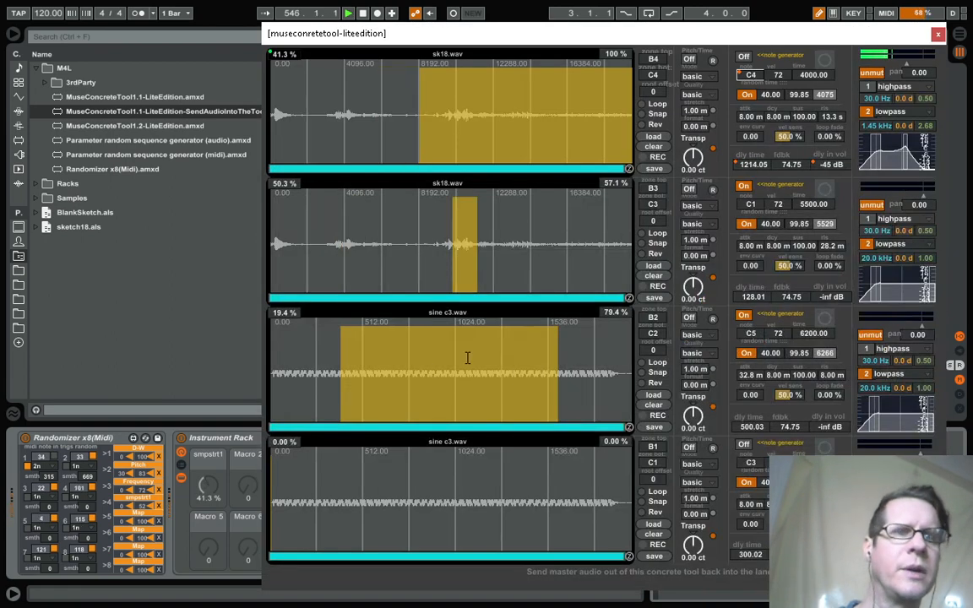
pyautogui.click(739, 317)
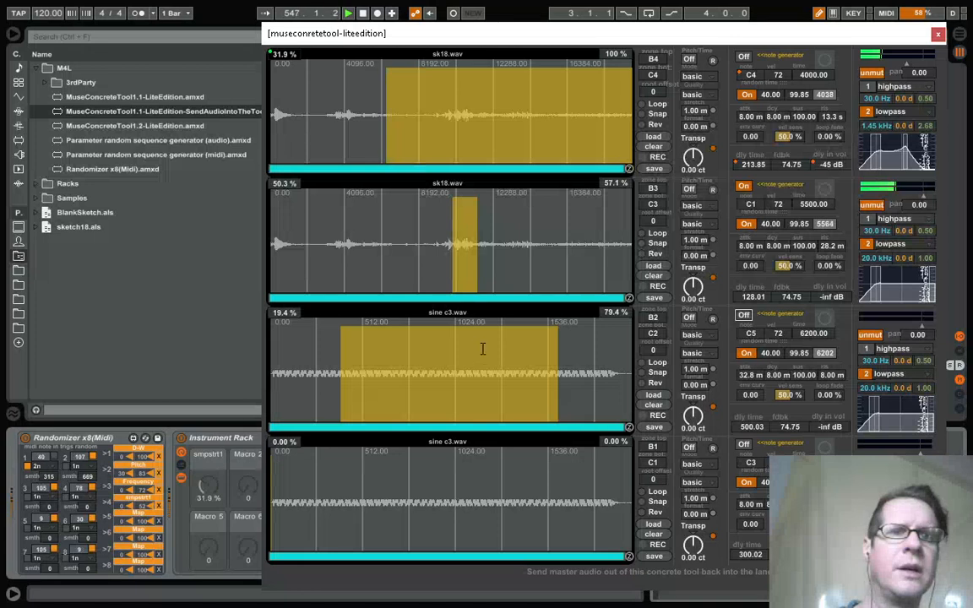
pyautogui.click(643, 417)
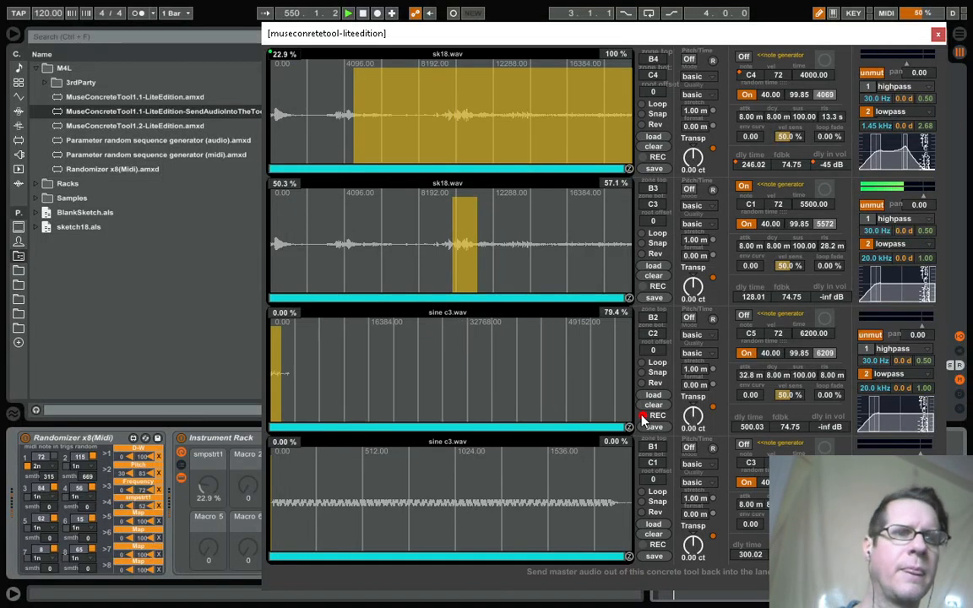
pyautogui.click(644, 417)
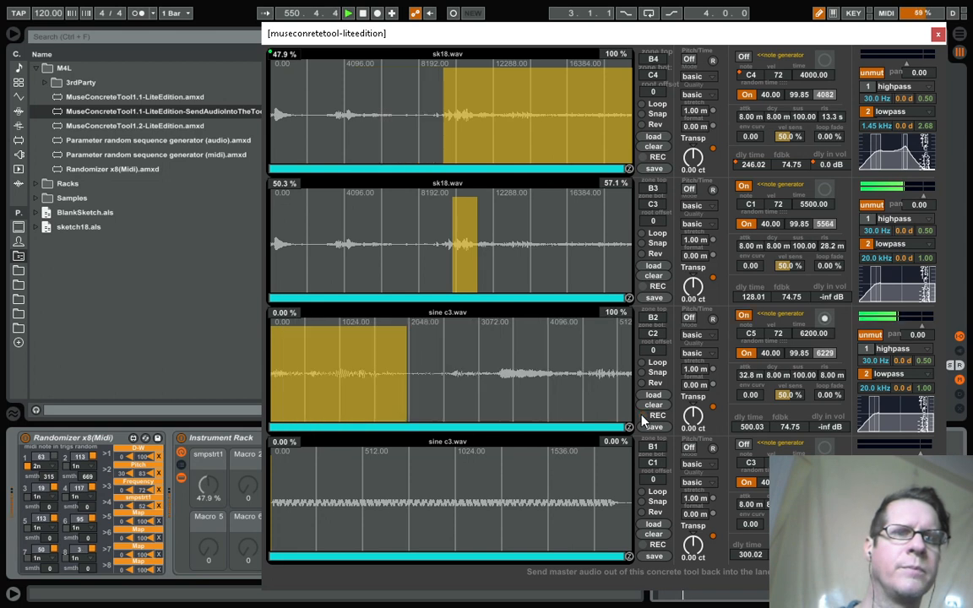
# Step: Save the third slot's recording as sk18b.wav in the Samples folder
pyautogui.click(650, 429)
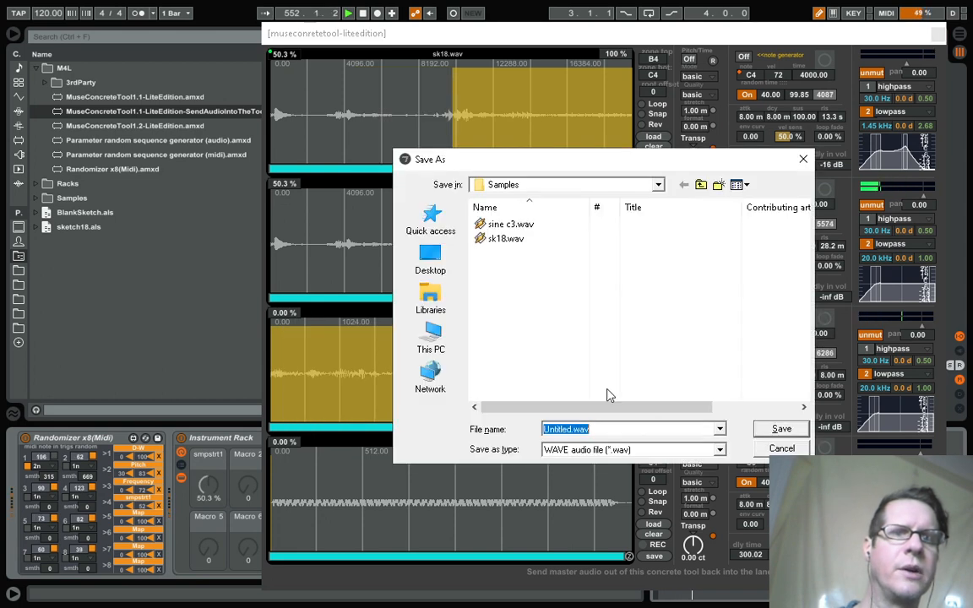
pyautogui.click(517, 240)
pyautogui.click(562, 429)
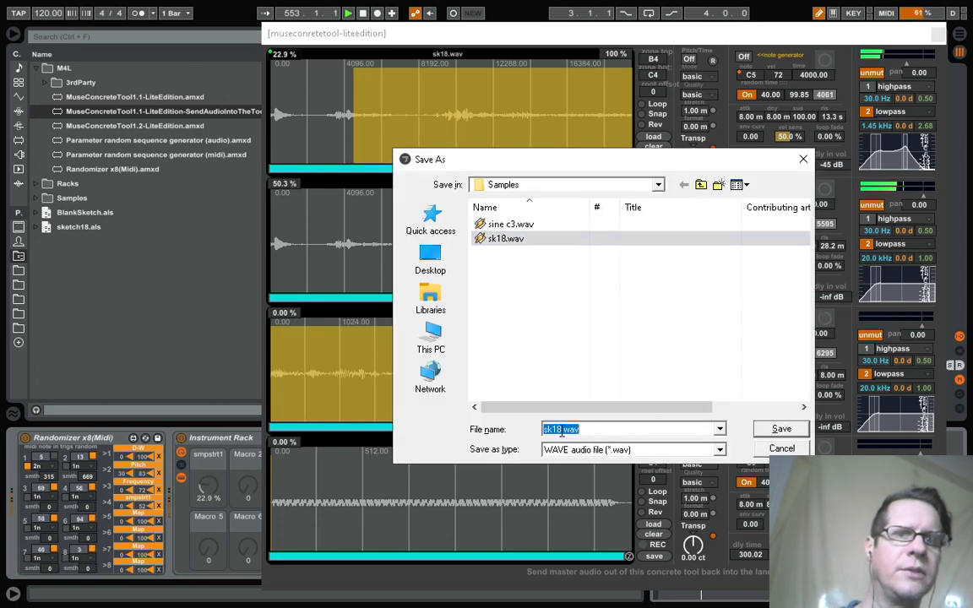
pyautogui.press('Return')
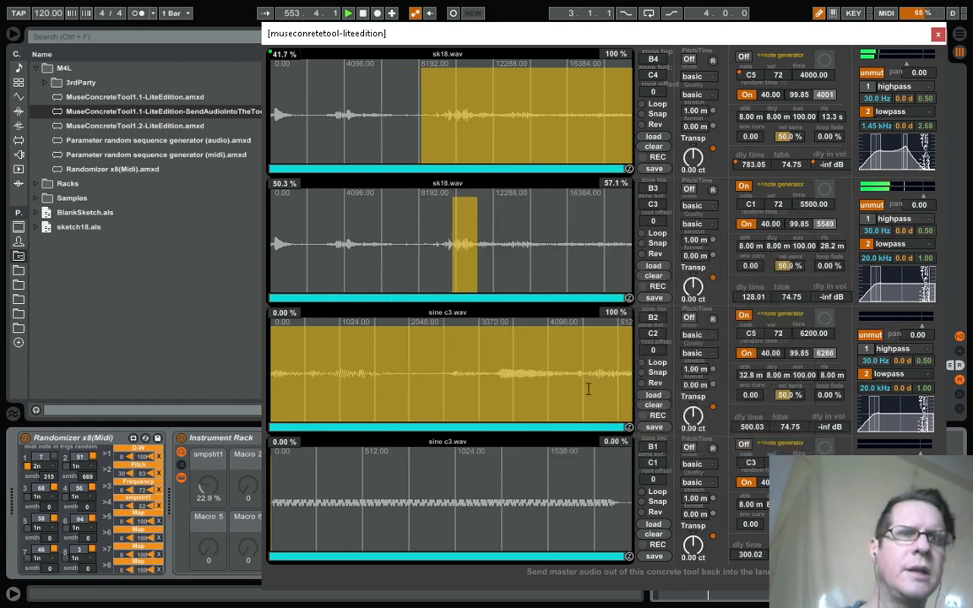
# Step: Load the saved sk18b.wav into the third sample slot from the file dialog and dismiss the dialog without saving again
pyautogui.click(652, 428)
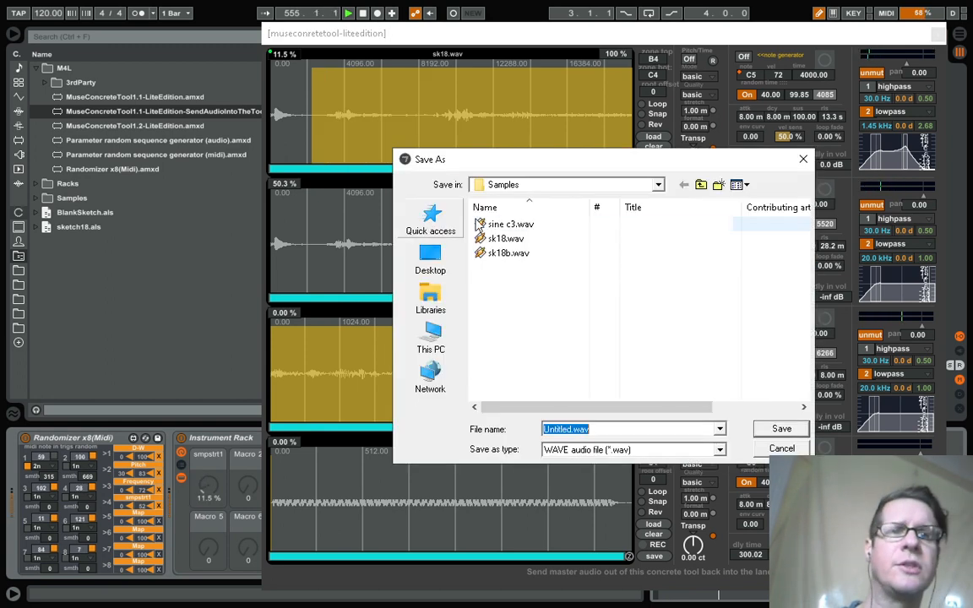
pyautogui.moveTo(501, 252); pyautogui.dragTo(328, 318)
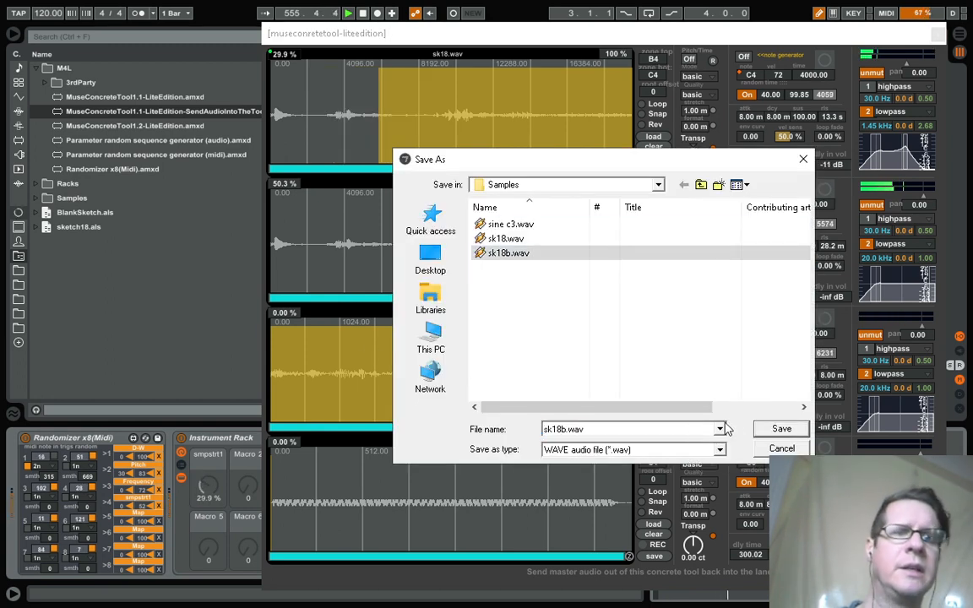
pyautogui.click(781, 448)
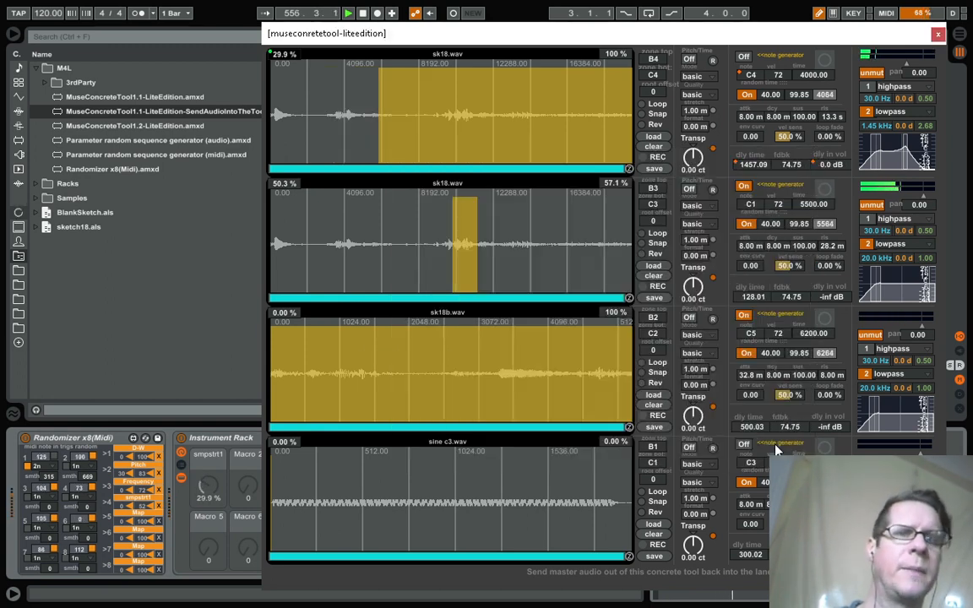
# Step: Examine the clip envelope of the third slot's note parameter with the editor closed, and return to the track's devices
pyautogui.rightClick(752, 335)
pyautogui.click(758, 348)
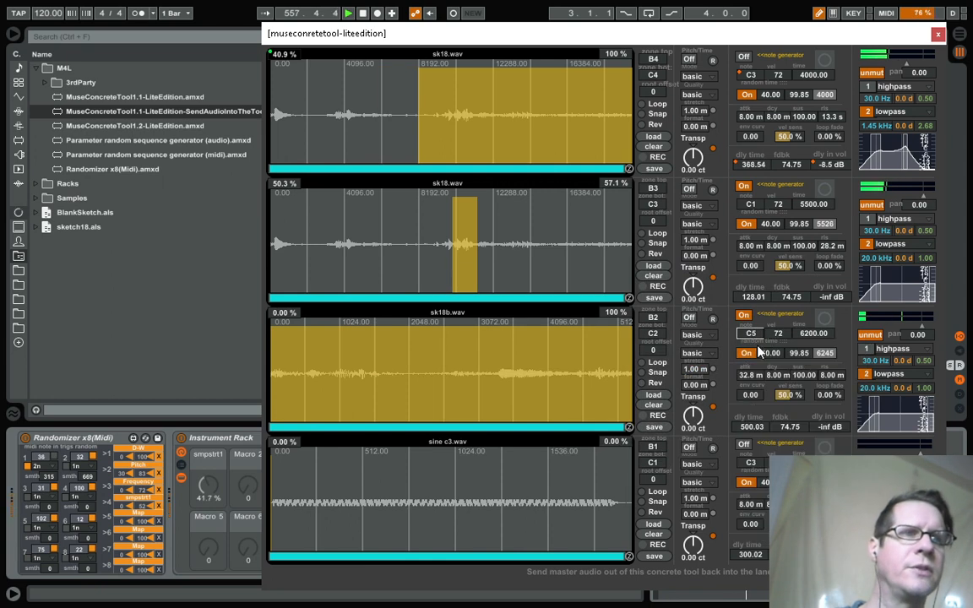
pyautogui.click(938, 35)
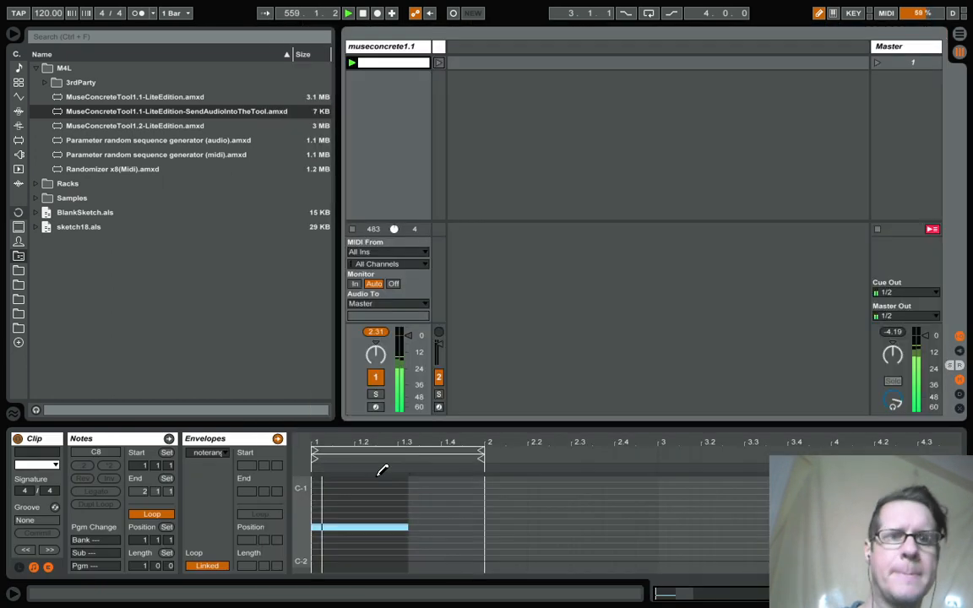
pyautogui.click(382, 48)
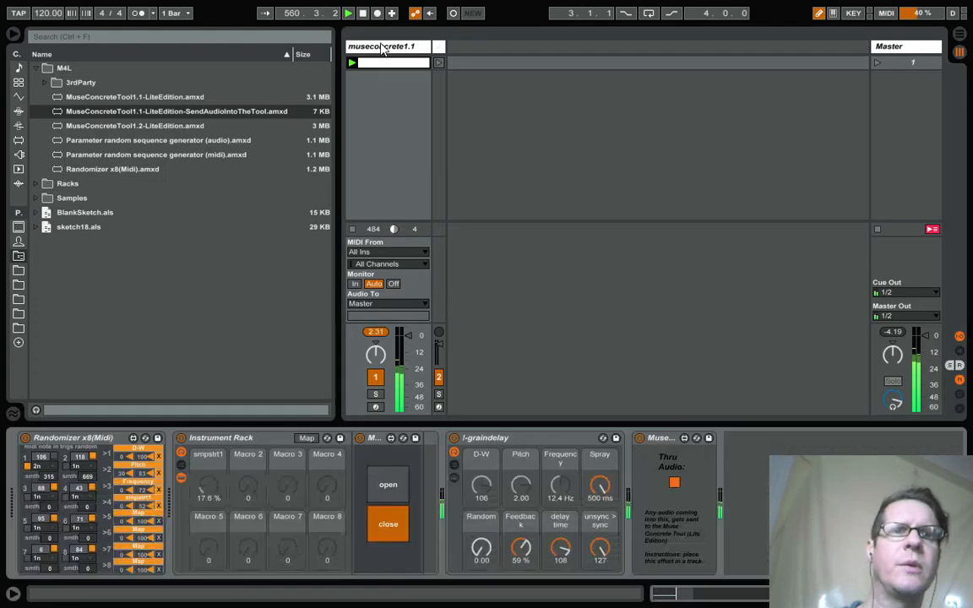
# Step: Reopen the tool's editor clear of the rack controls and map the third slot's generated note to Macro 2
pyautogui.click(388, 485)
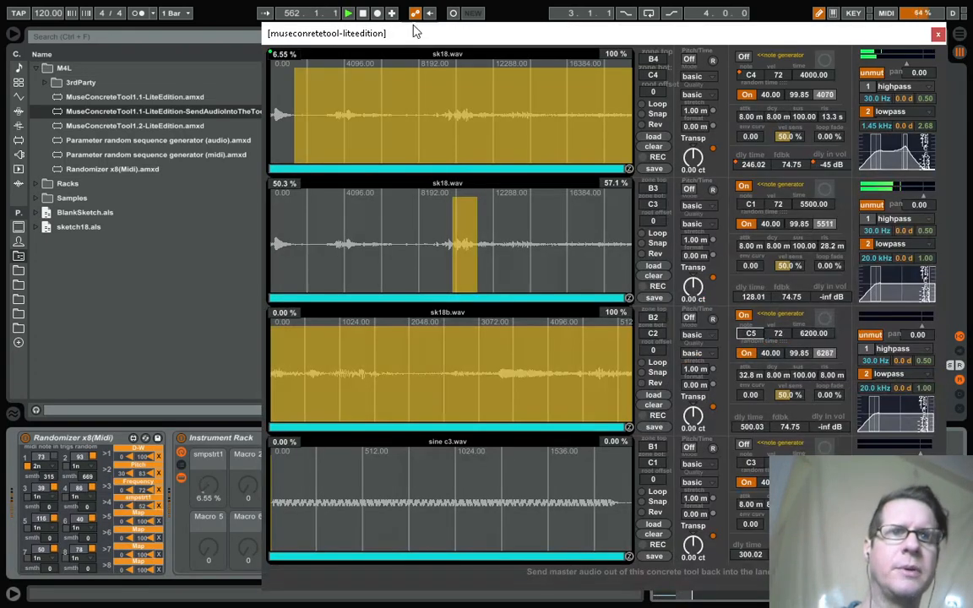
pyautogui.moveTo(437, 37); pyautogui.dragTo(608, 46)
pyautogui.click(304, 438)
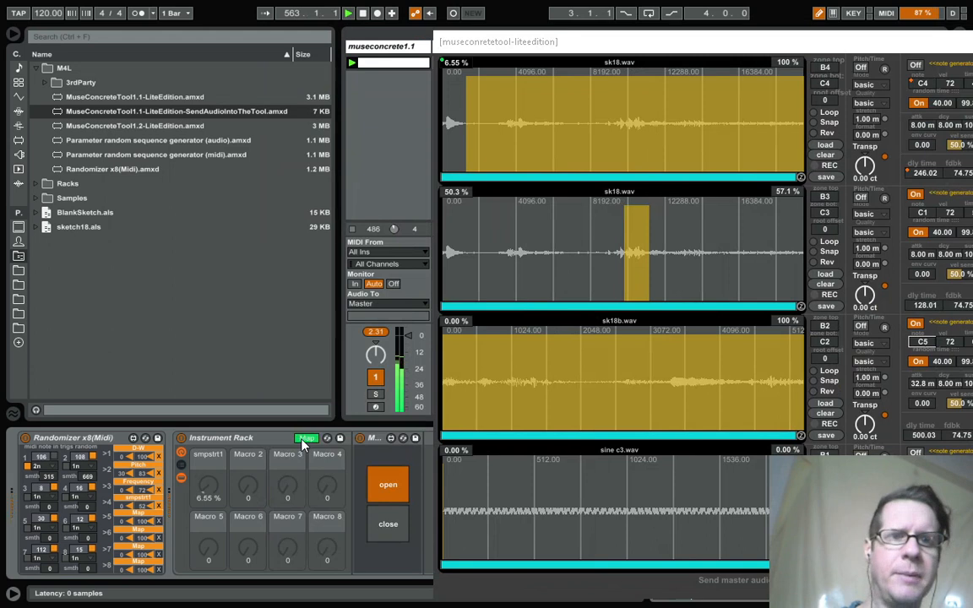
pyautogui.click(924, 343)
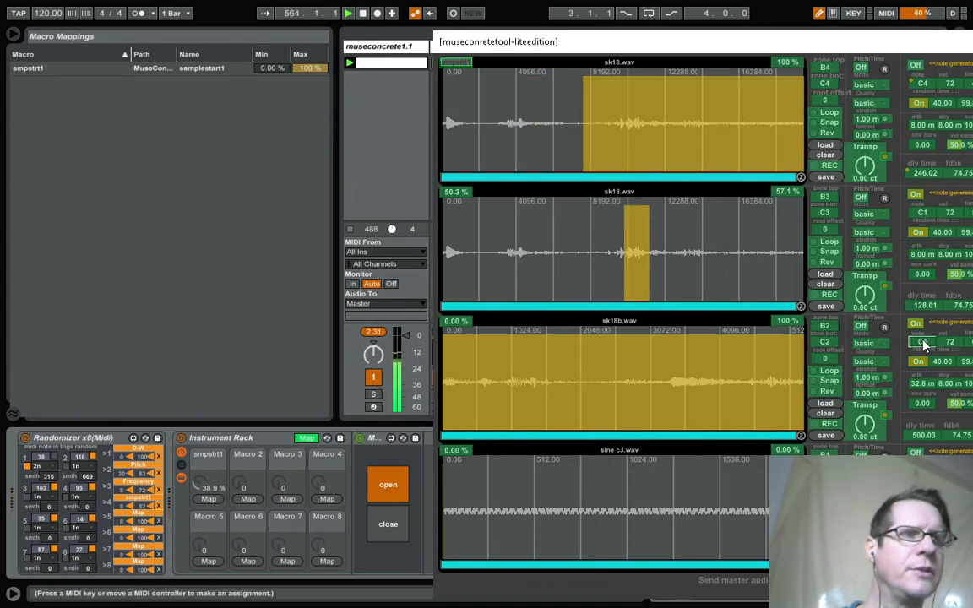
pyautogui.click(249, 499)
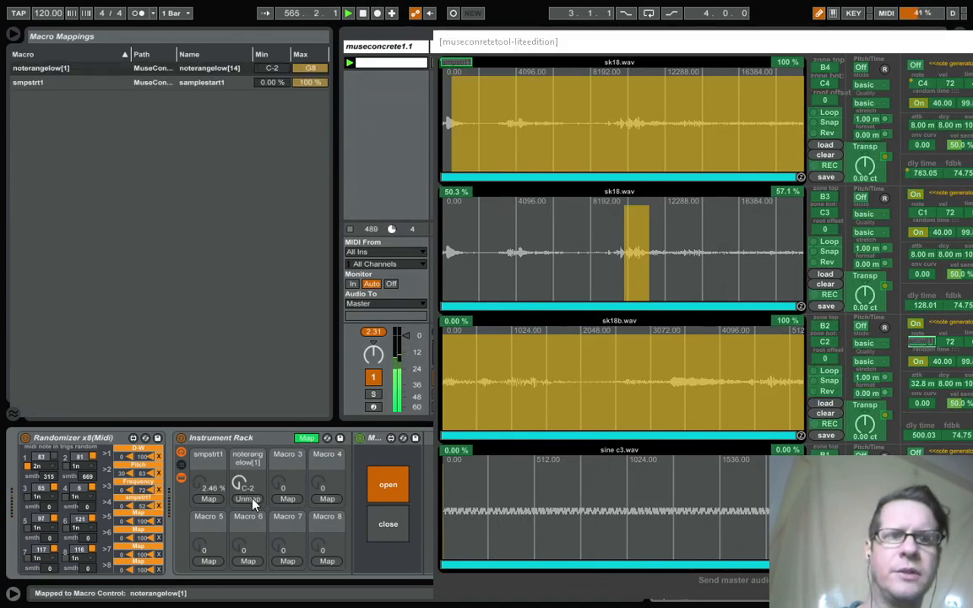
pyautogui.click(310, 438)
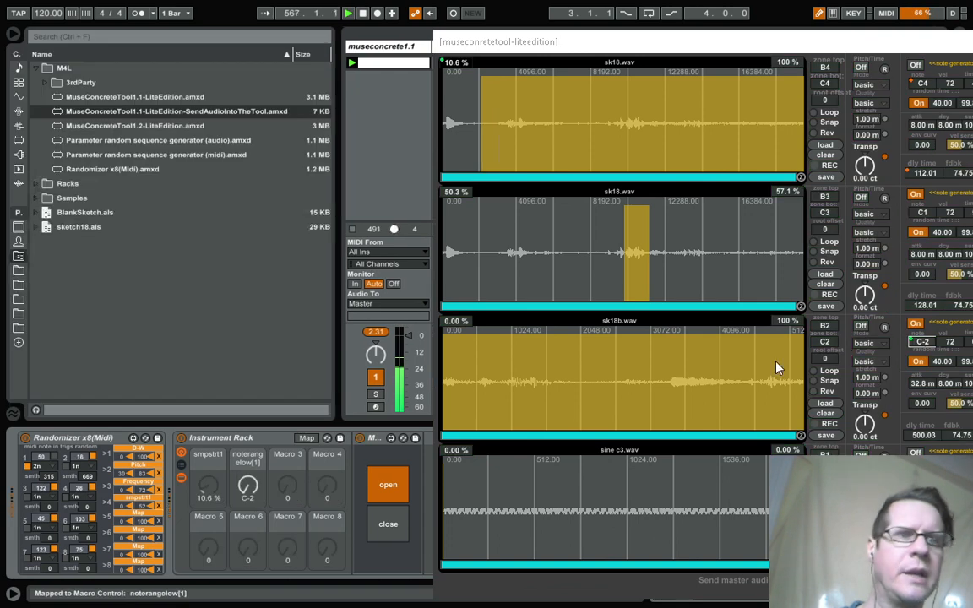
# Step: Turn off the third slot's note generator, map the randomizer's fifth output to the rack's Macro 2, and close the tool's editor
pyautogui.click(915, 325)
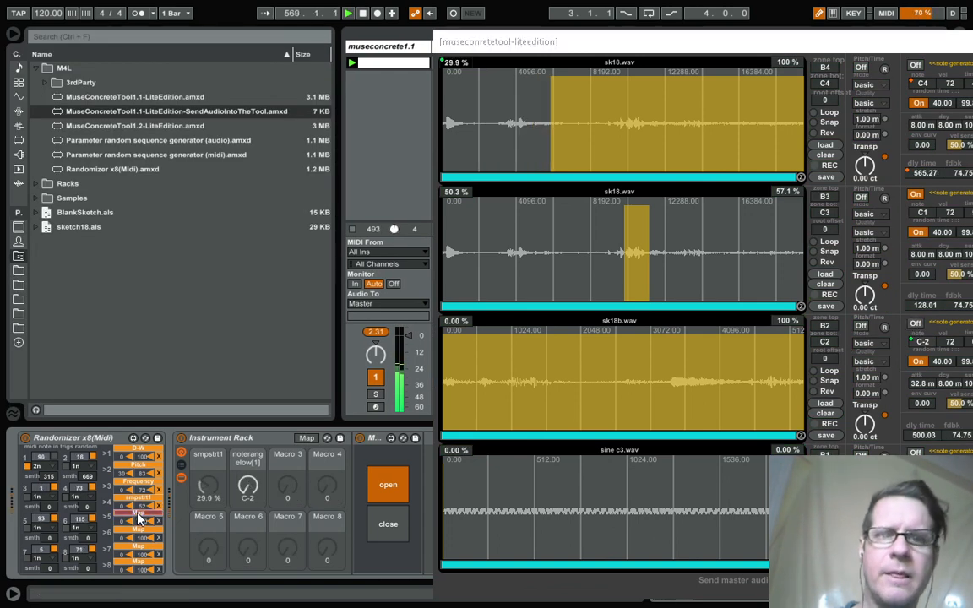
pyautogui.click(247, 487)
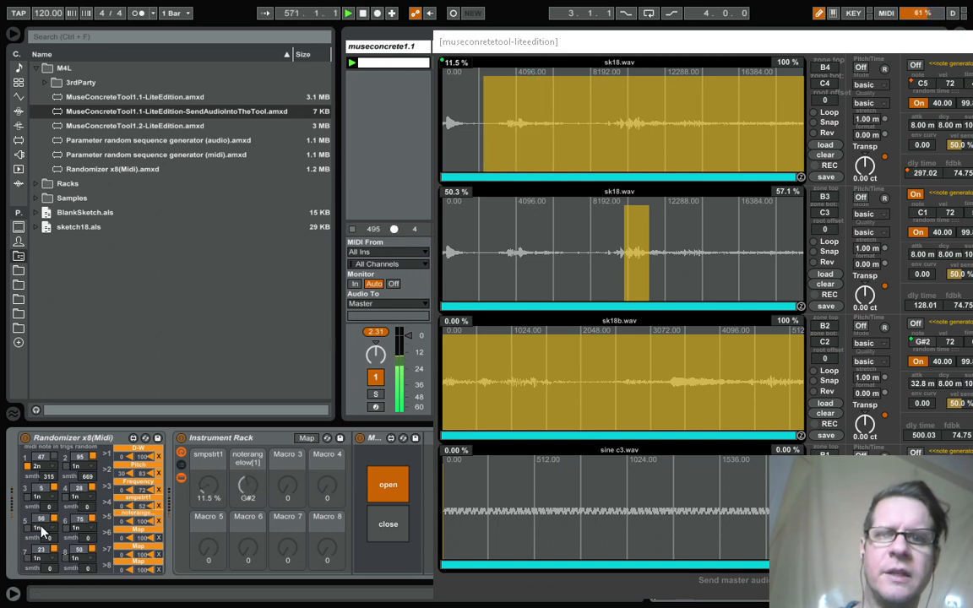
pyautogui.moveTo(807, 42); pyautogui.dragTo(575, 42)
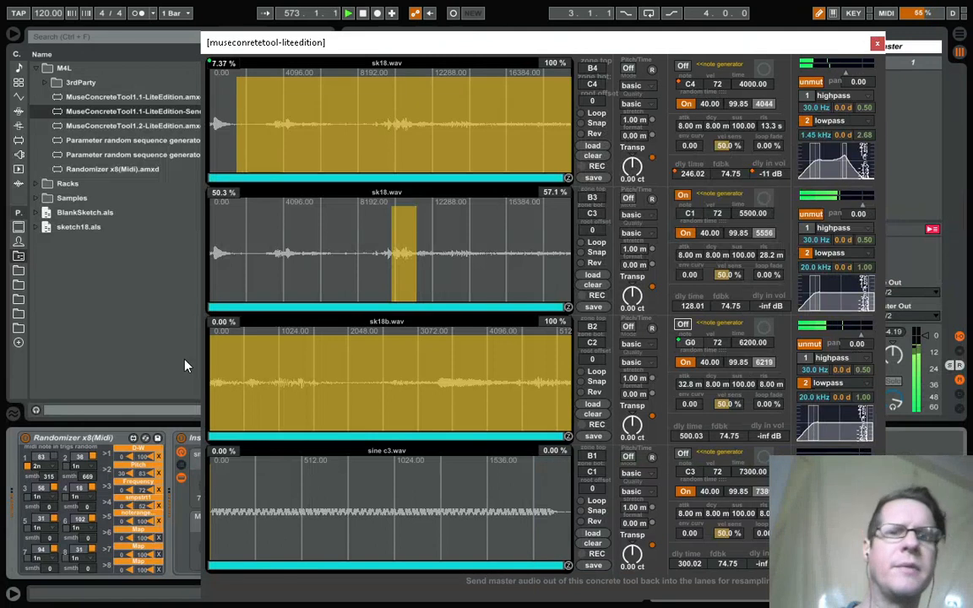
pyautogui.click(876, 43)
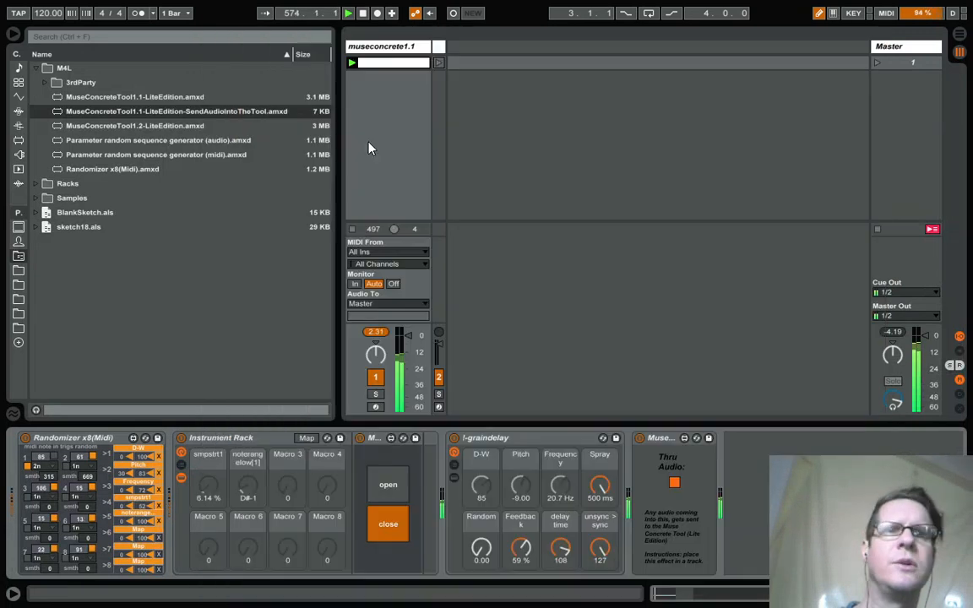
# Step: Check the clip's envelope, return to the track's devices, and cap the randomizer's D-W range at 24
pyautogui.doubleClick(387, 65)
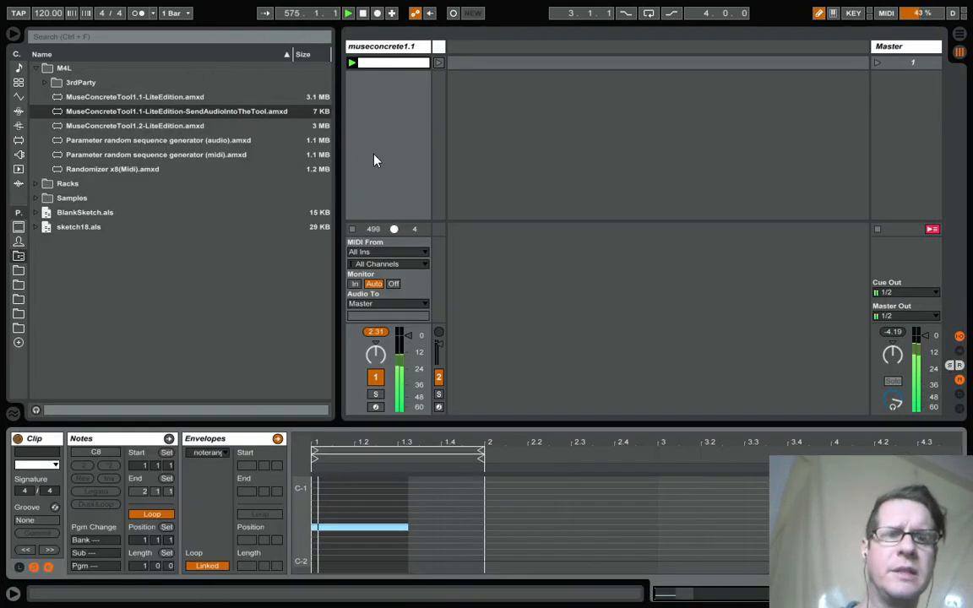
pyautogui.click(382, 48)
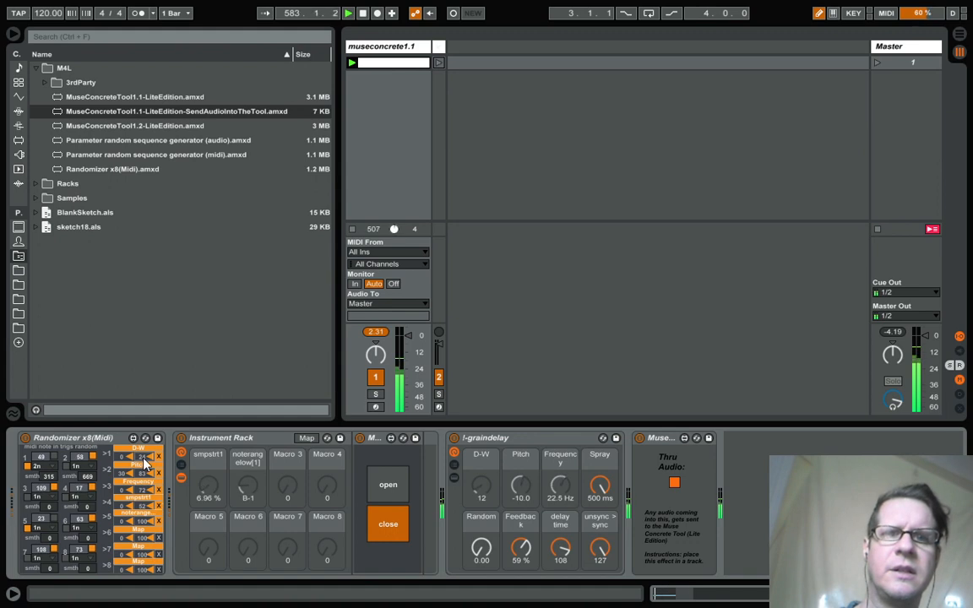
# Step: Add the Crap Cassette v1.0 device from the 3rdParty folder to the end of the track's device chain
pyautogui.click(44, 83)
pyautogui.click(93, 96)
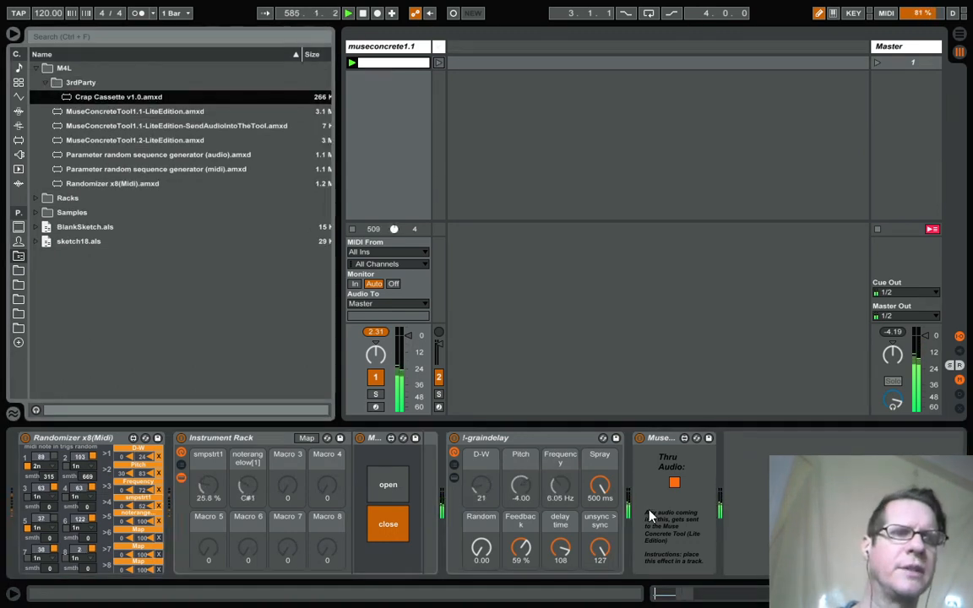
pyautogui.moveTo(114, 99); pyautogui.dragTo(735, 524)
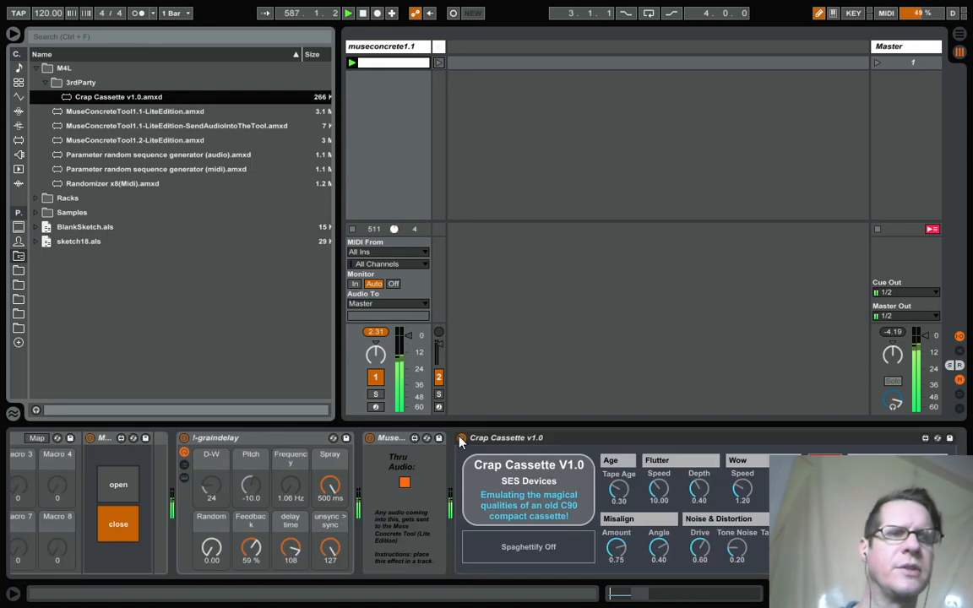
# Step: Move the send-audio device behind Crap Cassette, and set the cassette's tone noise to 0.02 and tape noise to 0.30
pyautogui.doubleClick(386, 439)
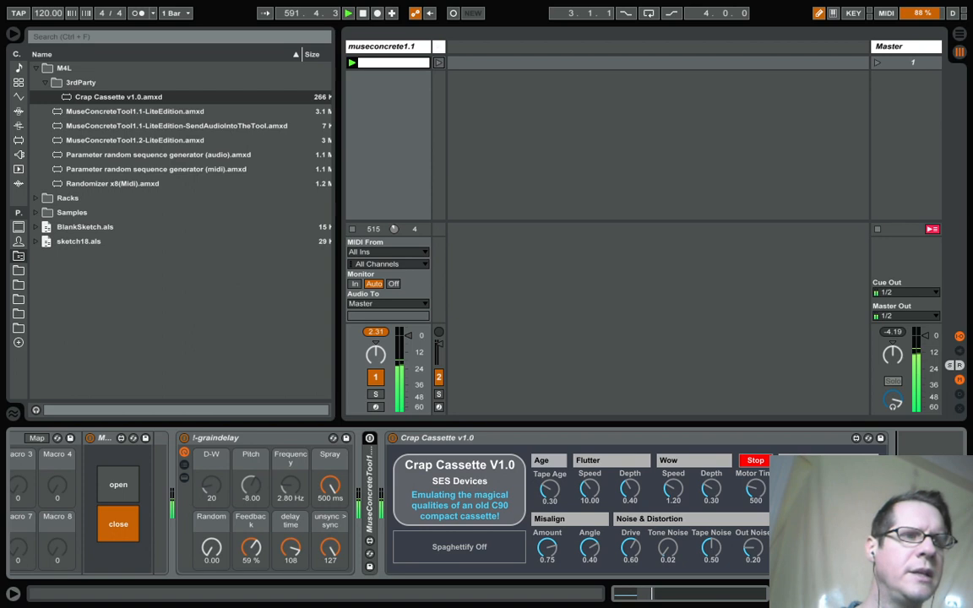
pyautogui.moveTo(369, 486); pyautogui.dragTo(897, 450)
pyautogui.click(881, 439)
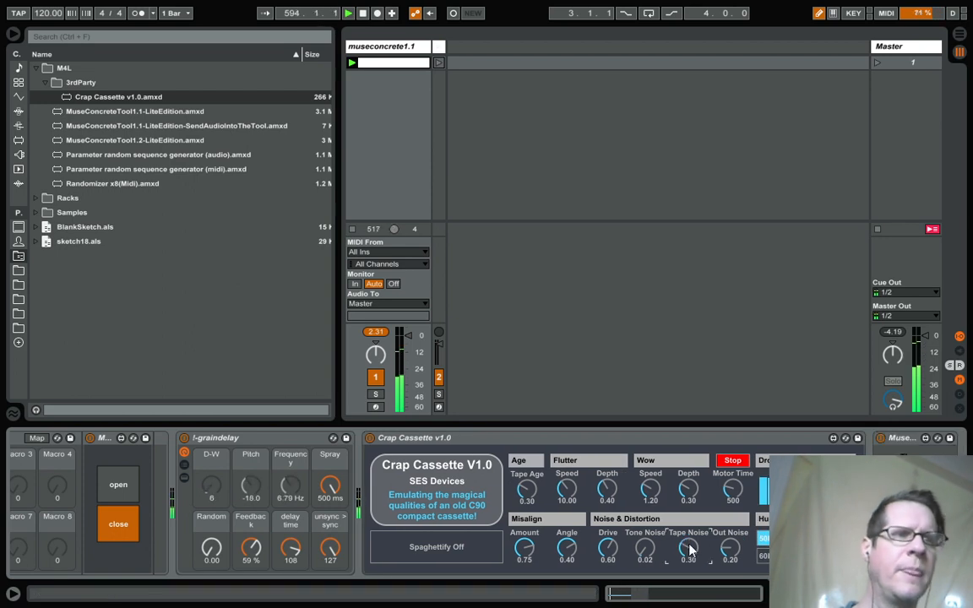
# Step: Record the processed audio into the tool's fourth slot and select the recording from about 28.6 % to 82.9 %
pyautogui.hscroll(-5, 558, 505)
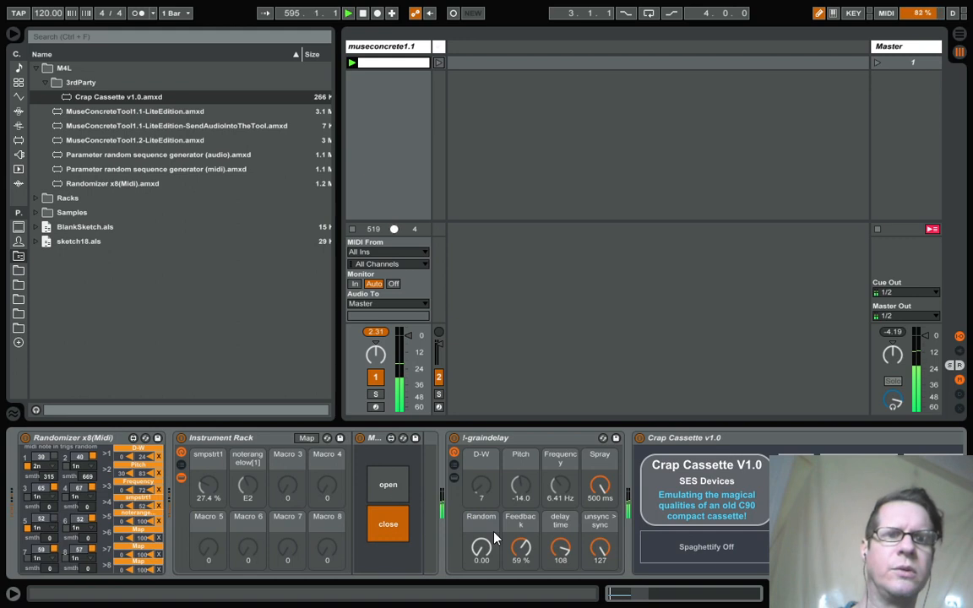
pyautogui.click(388, 484)
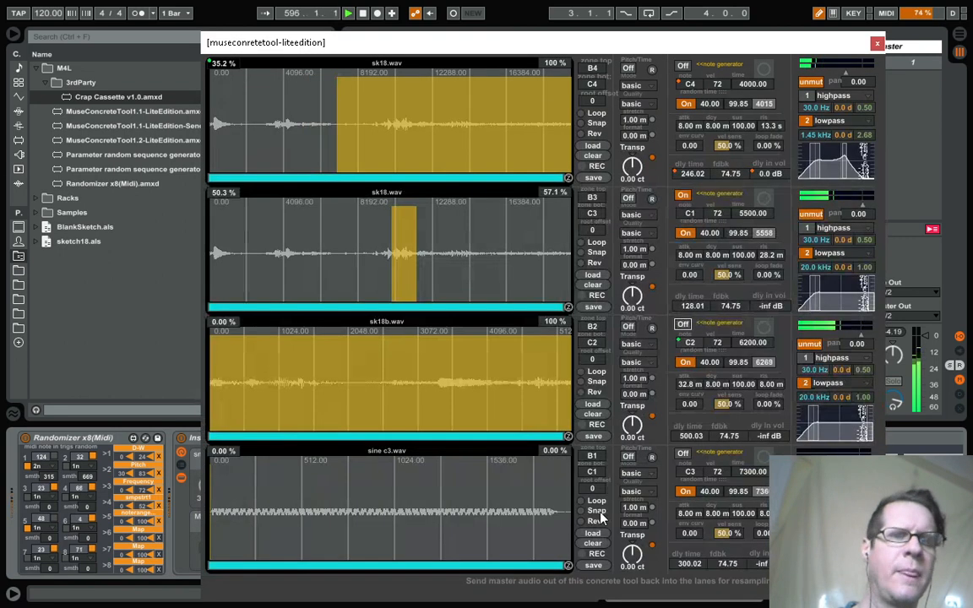
pyautogui.click(583, 556)
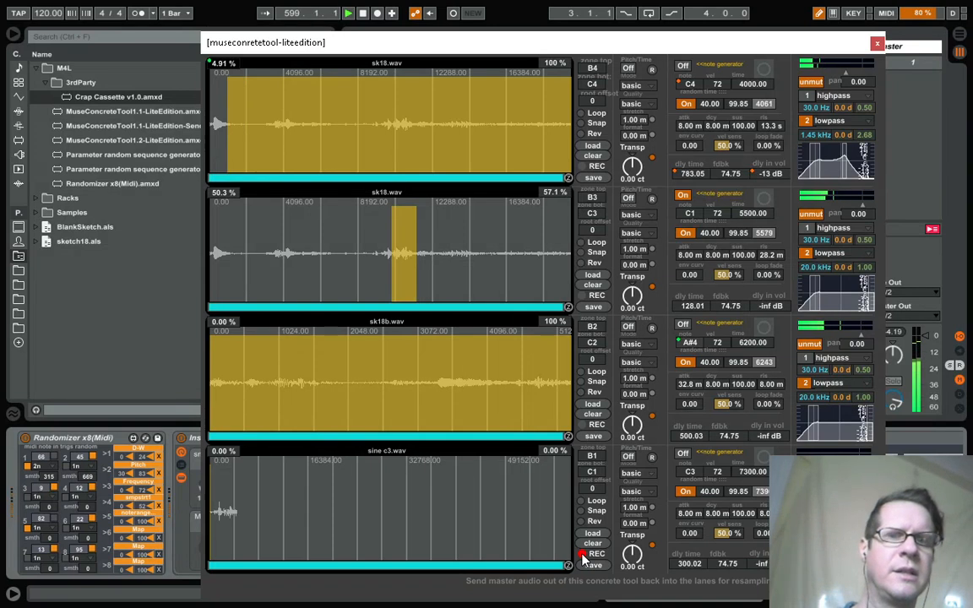
pyautogui.click(582, 556)
pyautogui.moveTo(313, 524); pyautogui.dragTo(511, 511)
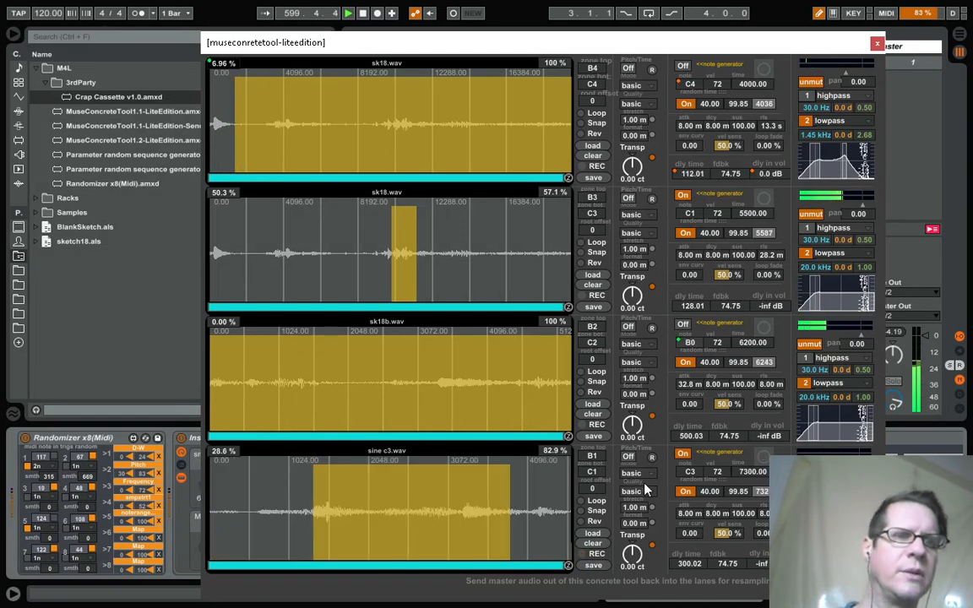
# Step: Save the fourth slot's recording as sk18c in the Samples folder
pyautogui.click(593, 566)
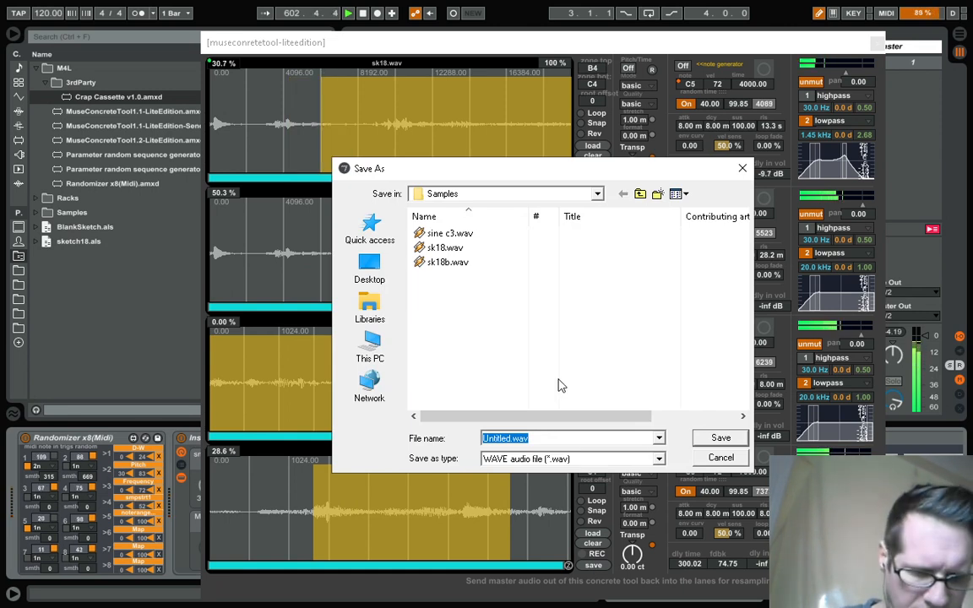
pyautogui.write('sk18')
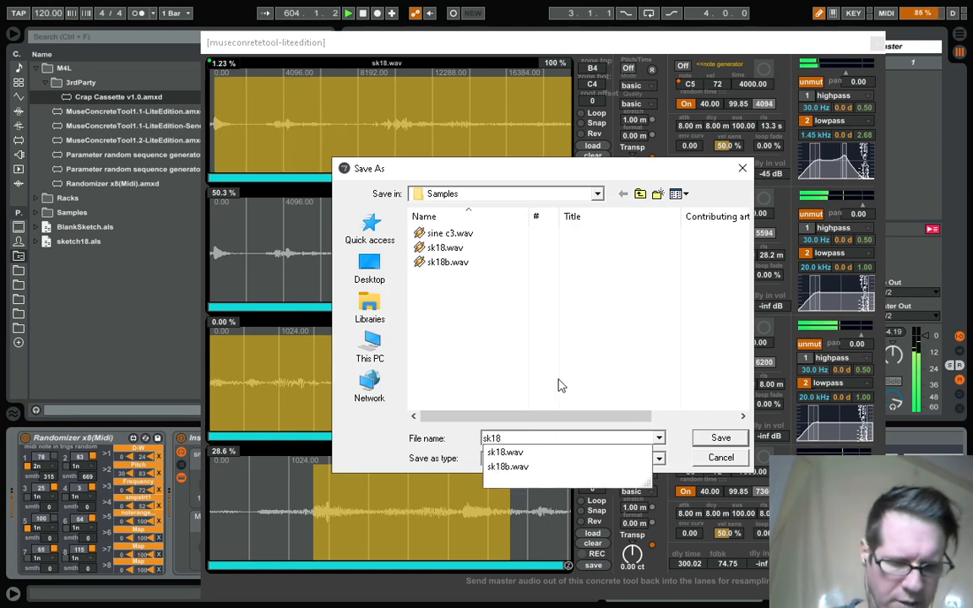
pyautogui.write('c')
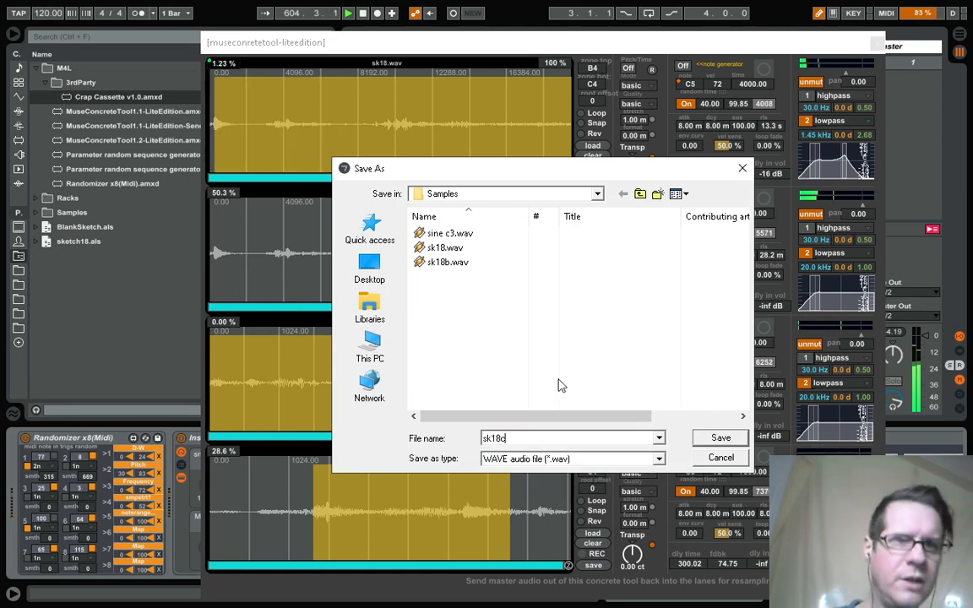
pyautogui.click(710, 442)
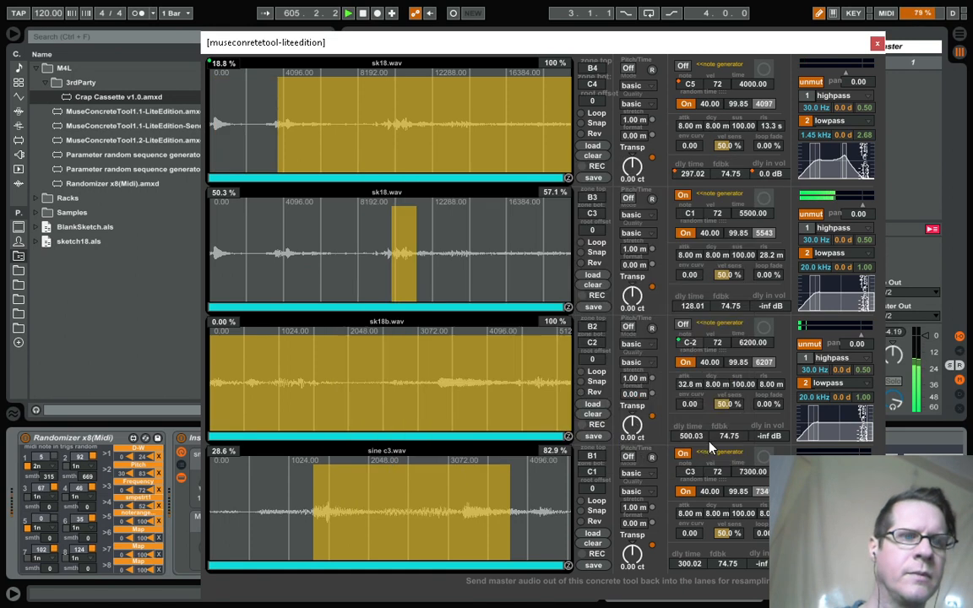
# Step: Load sk18c.wav into the fourth slot from the file dialog, dismiss the dialog, and set the slot's generated note to C2
pyautogui.click(593, 565)
pyautogui.click(449, 277)
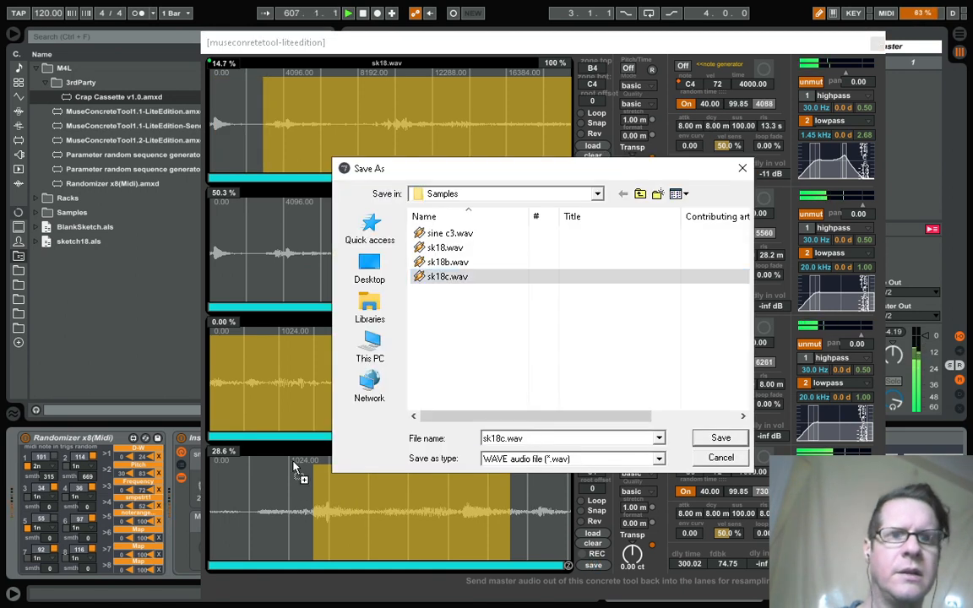
pyautogui.click(721, 437)
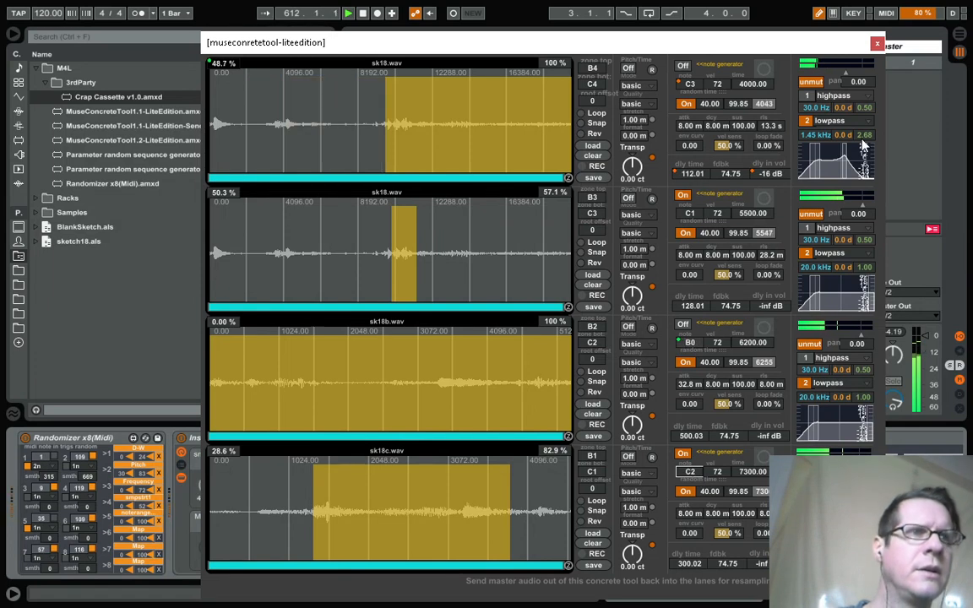
# Step: Close the tool's editor and fold the Crap Cassette device in the track's chain
pyautogui.click(877, 44)
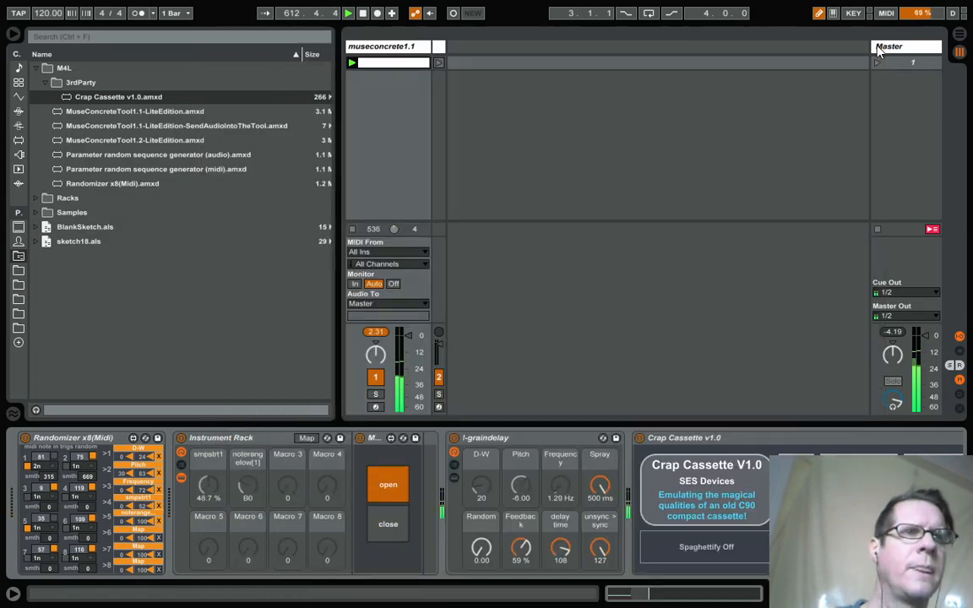
pyautogui.doubleClick(697, 438)
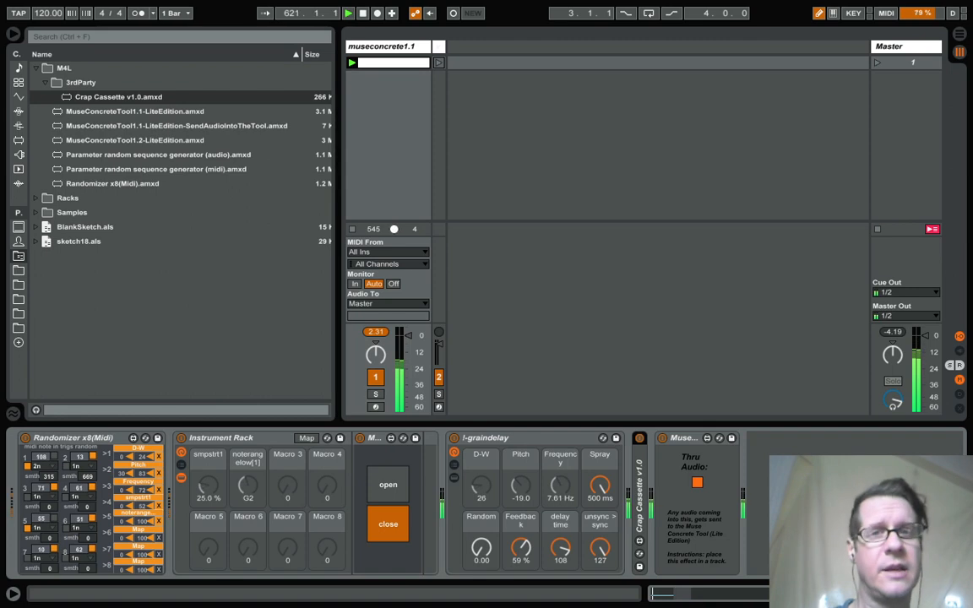
pyautogui.hotkey('alt', 'Tab')
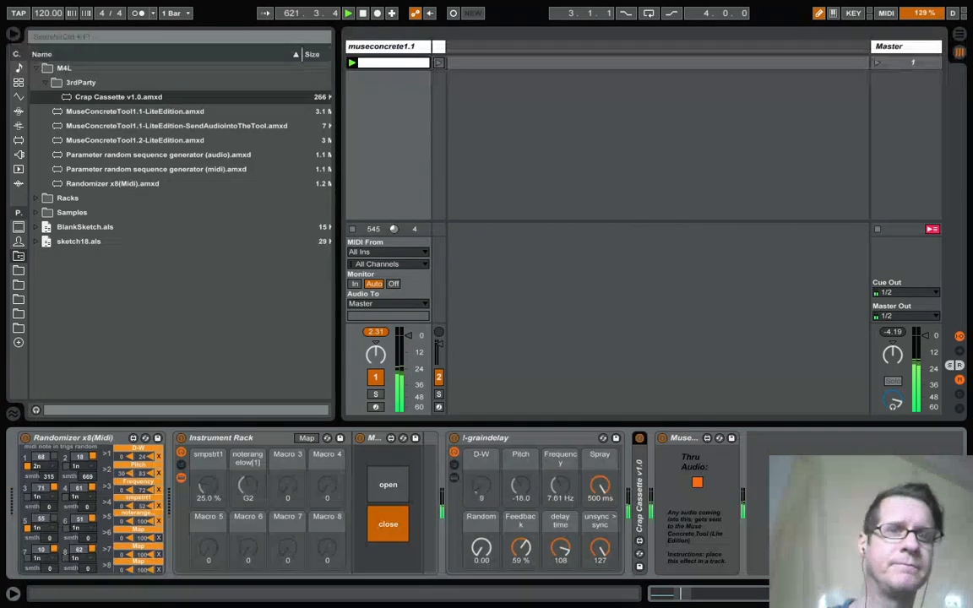